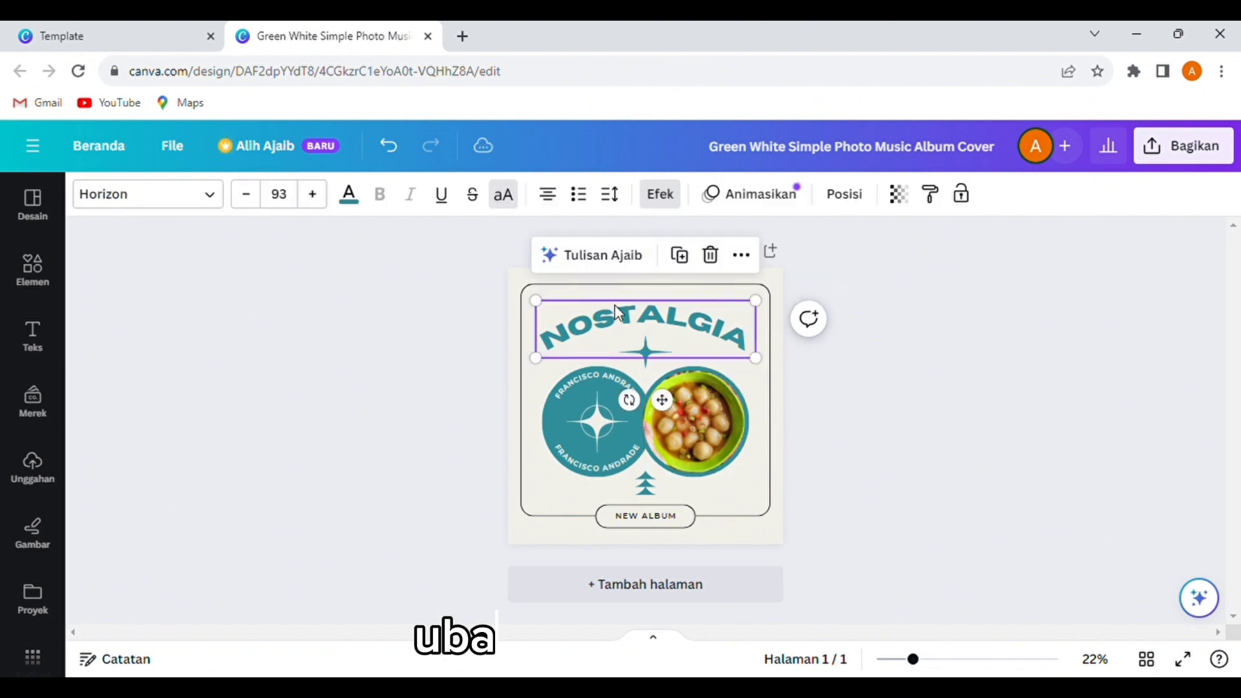
- Change the album cover's title to "CILOK KUAH" and the outlined label beneath the artwork to "NEW MENU"
key("BackSpace")
type("CILOK KUAH")
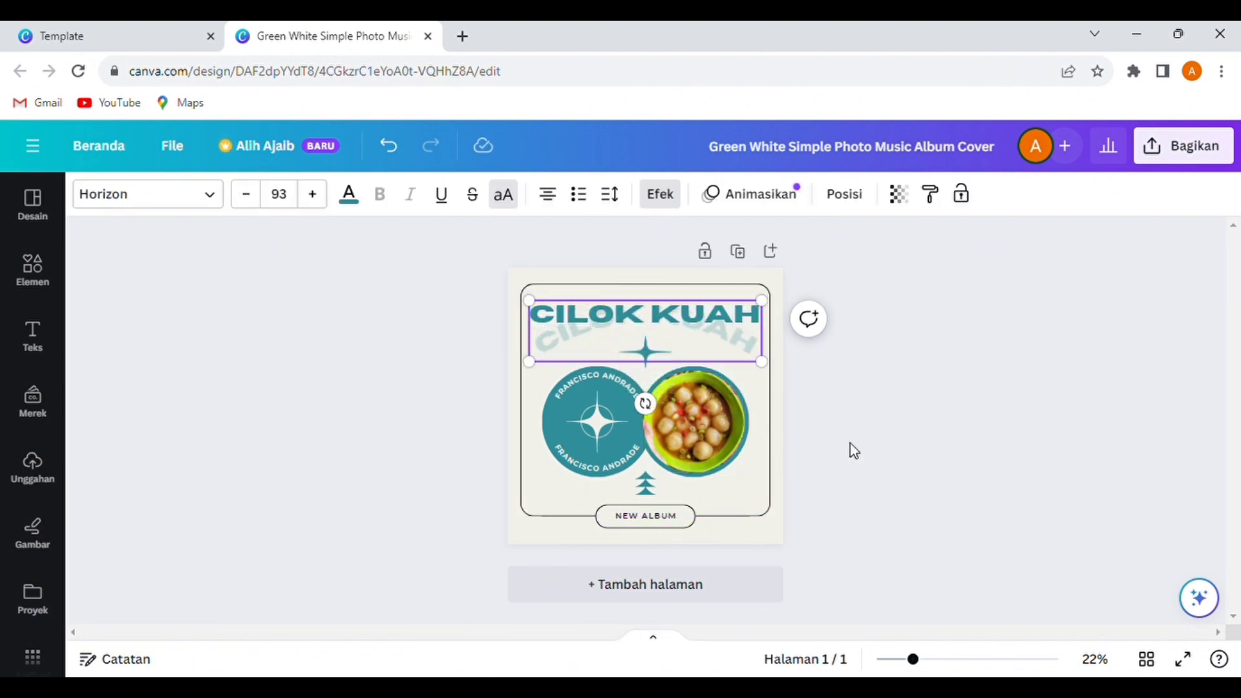
left_click(645, 516)
left_click_drag(616, 517, 637, 524)
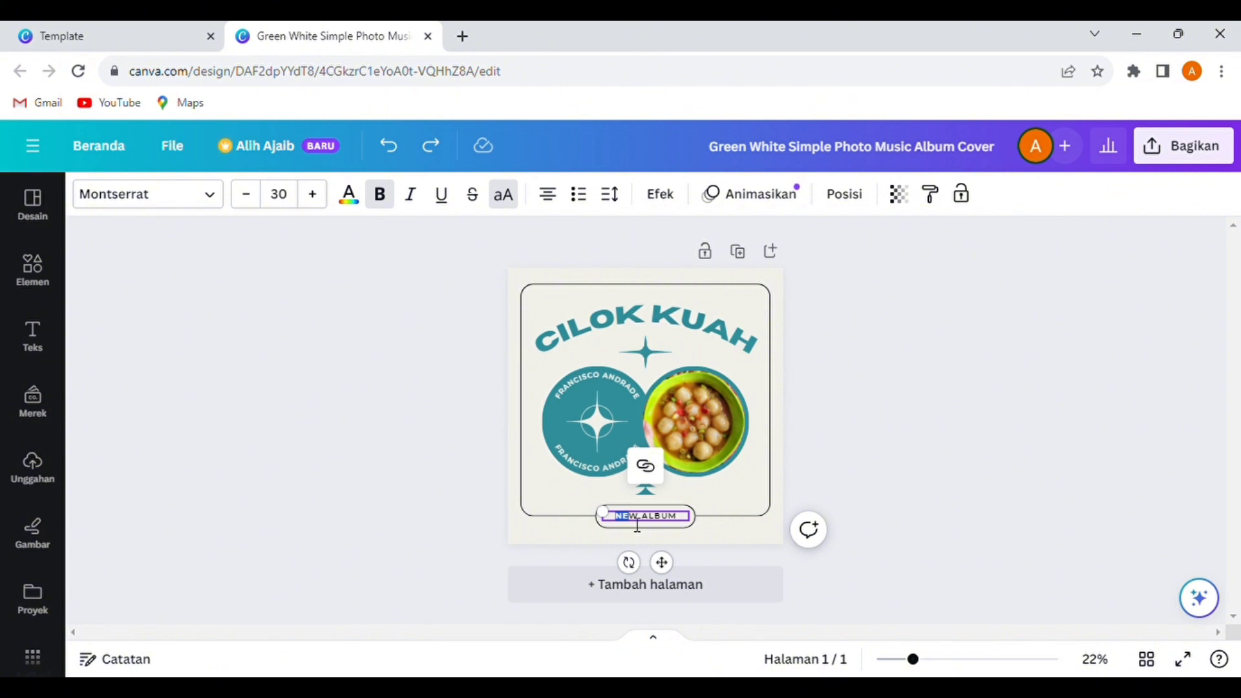
key("BackSpace")
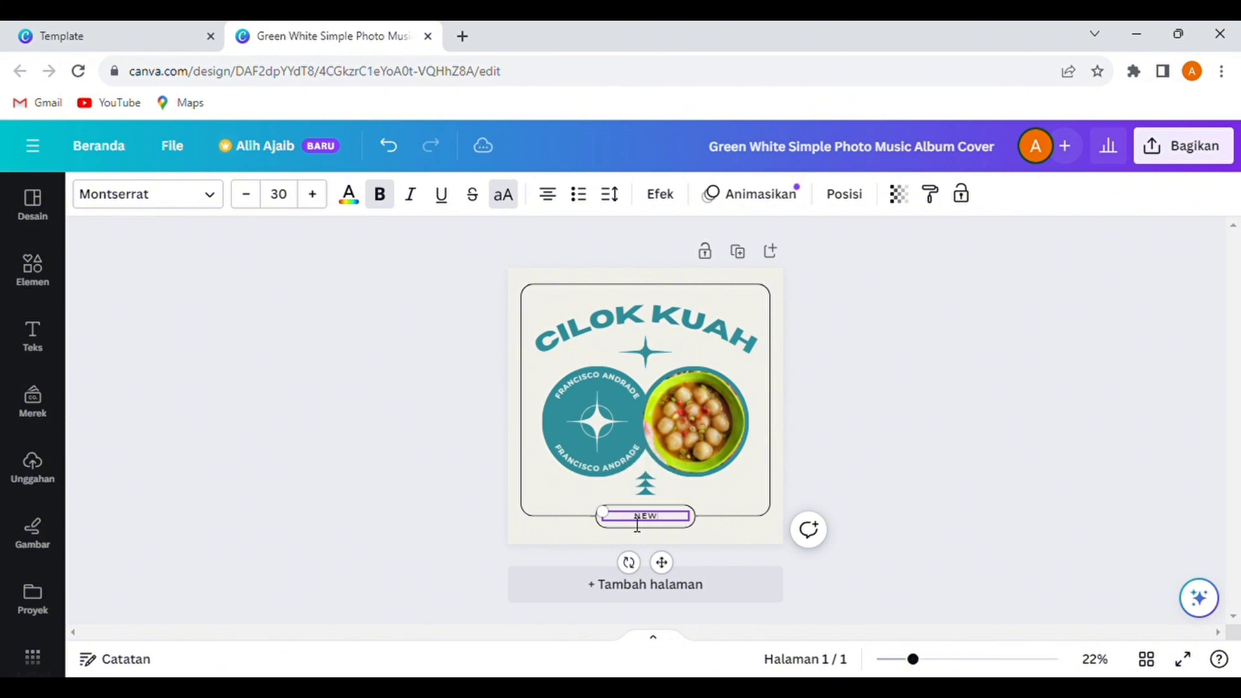
- Replace the curved name along the upper edge of the teal circle with "SEGAR DAN GURIH"
double_click(612, 387)
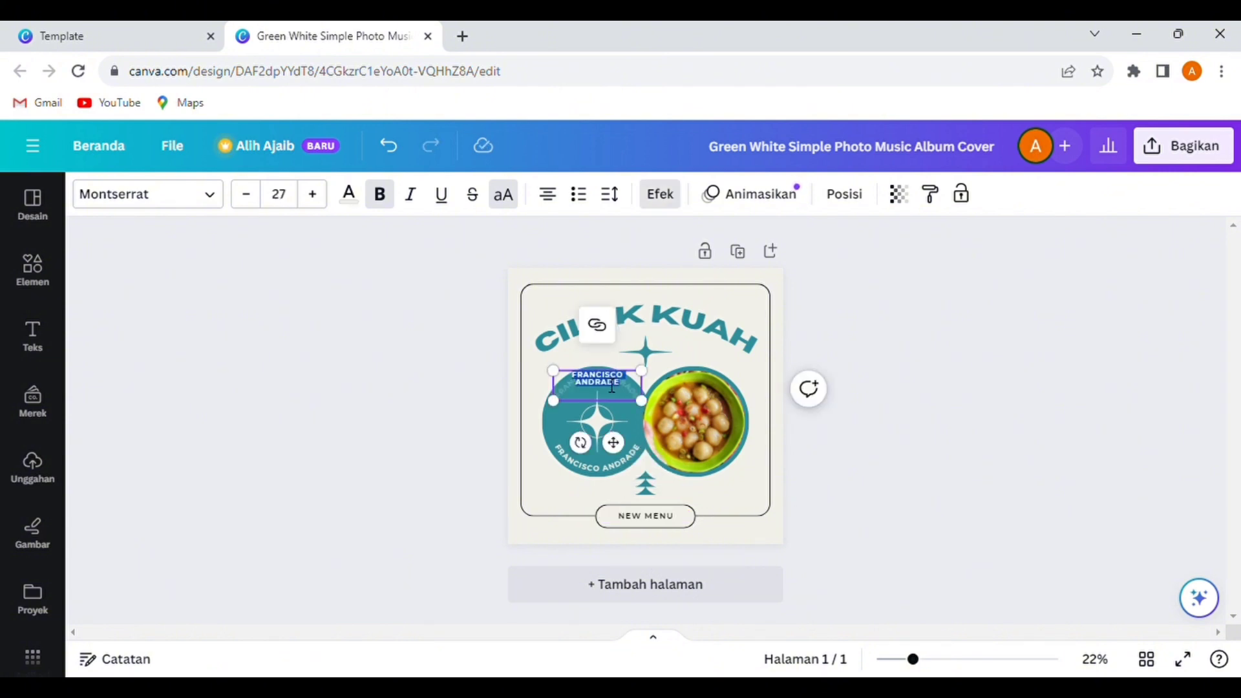
type("SEGAR DAN GURIH")
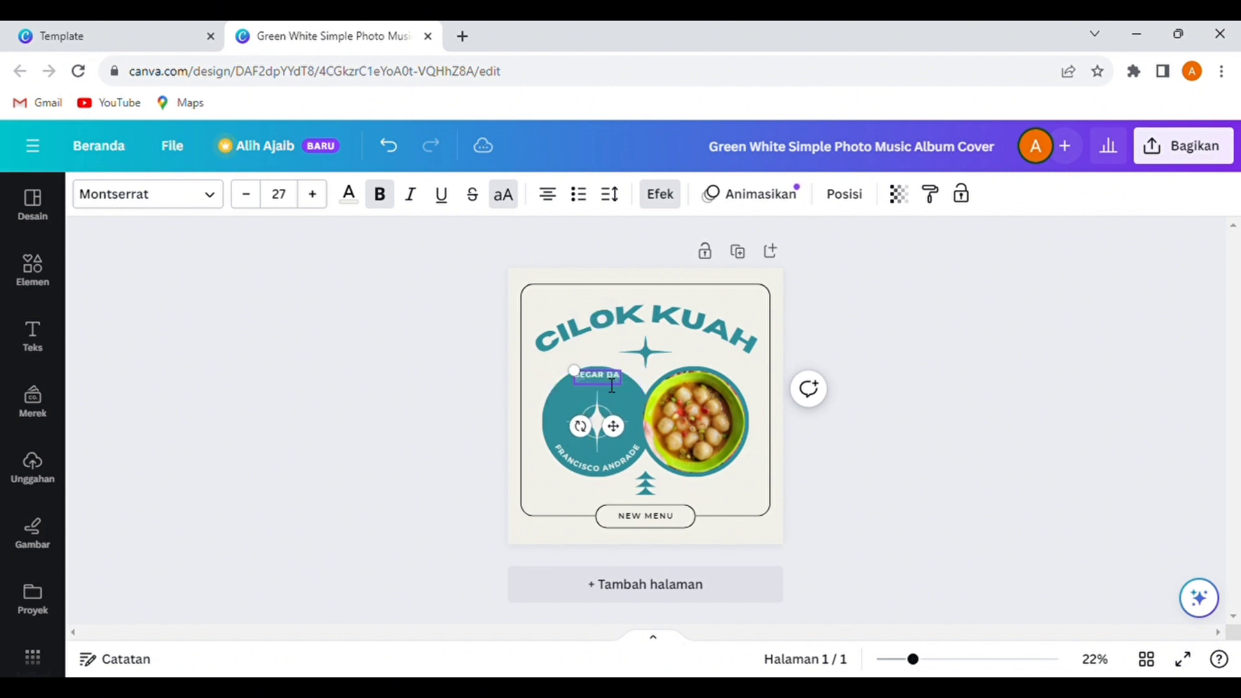
left_click(901, 456)
- Replace the curved name along the lower edge of the teal circle with "BIKIN KETAGIHAN"
left_click(607, 475)
left_click(606, 475)
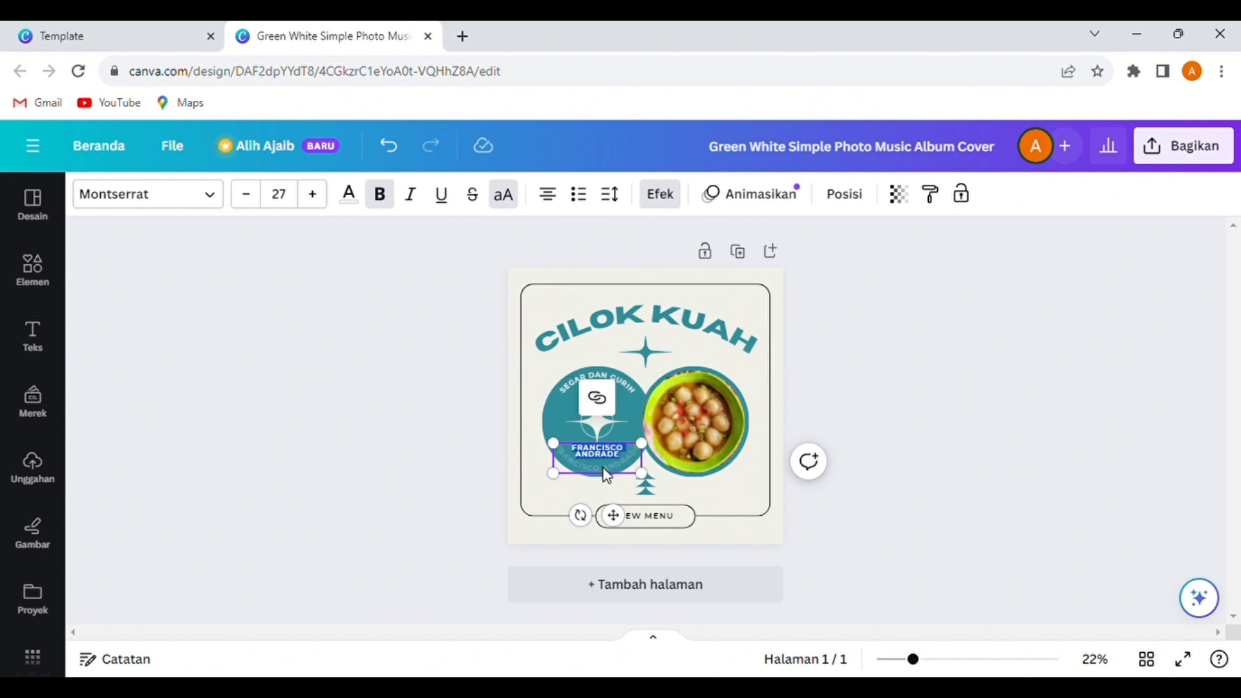
left_click(919, 487)
double_click(607, 462)
key("BackSpace")
type("BIKIN")
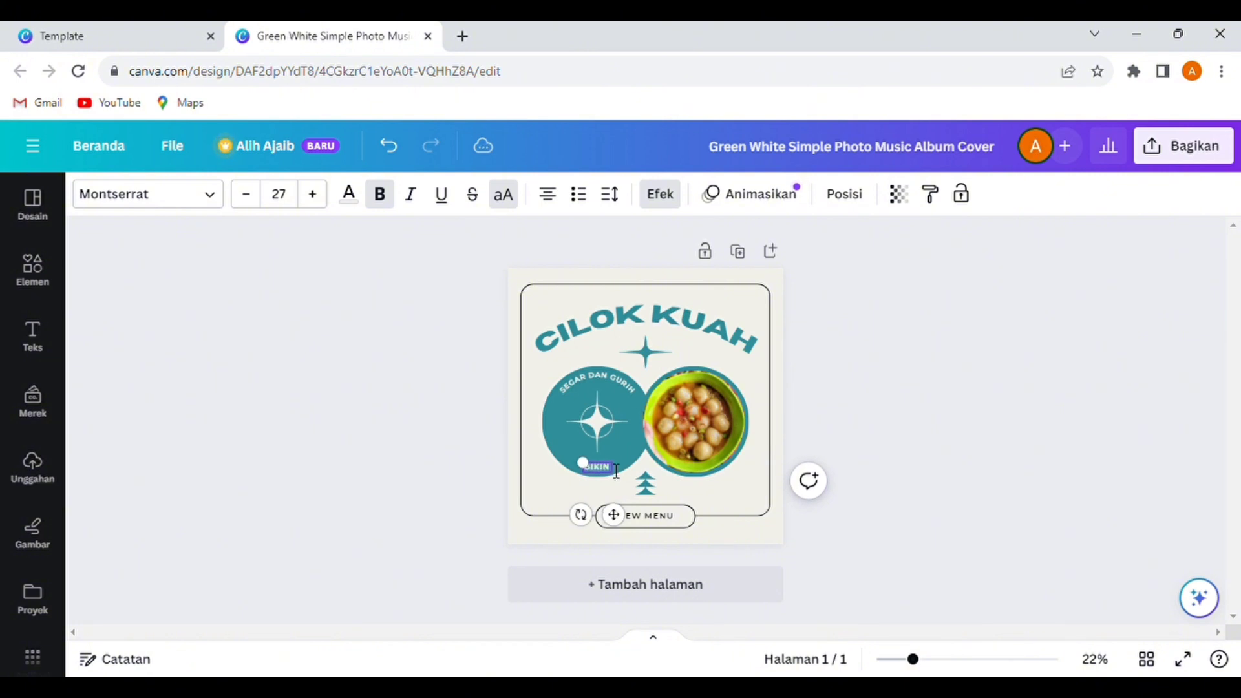
type(" KETAGIHAN")
left_click(900, 429)
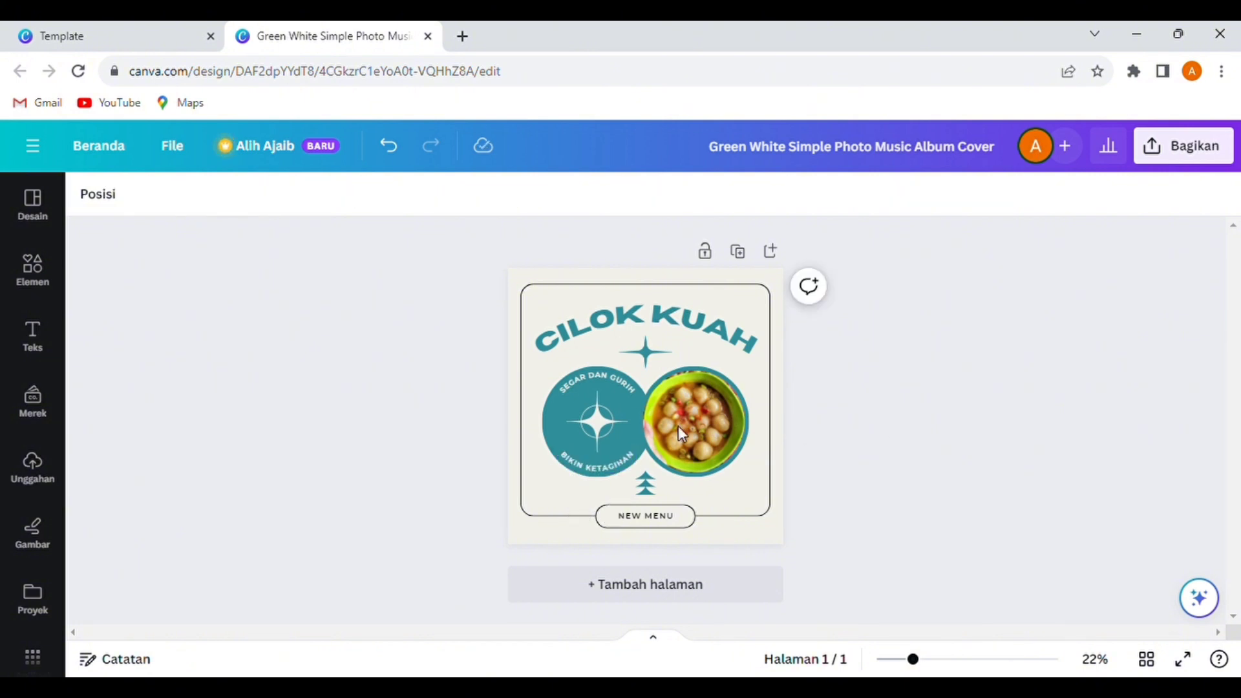
- Download the album cover as a print PDF (Cetak PDF) with the RGB colour profile
left_click(1204, 154)
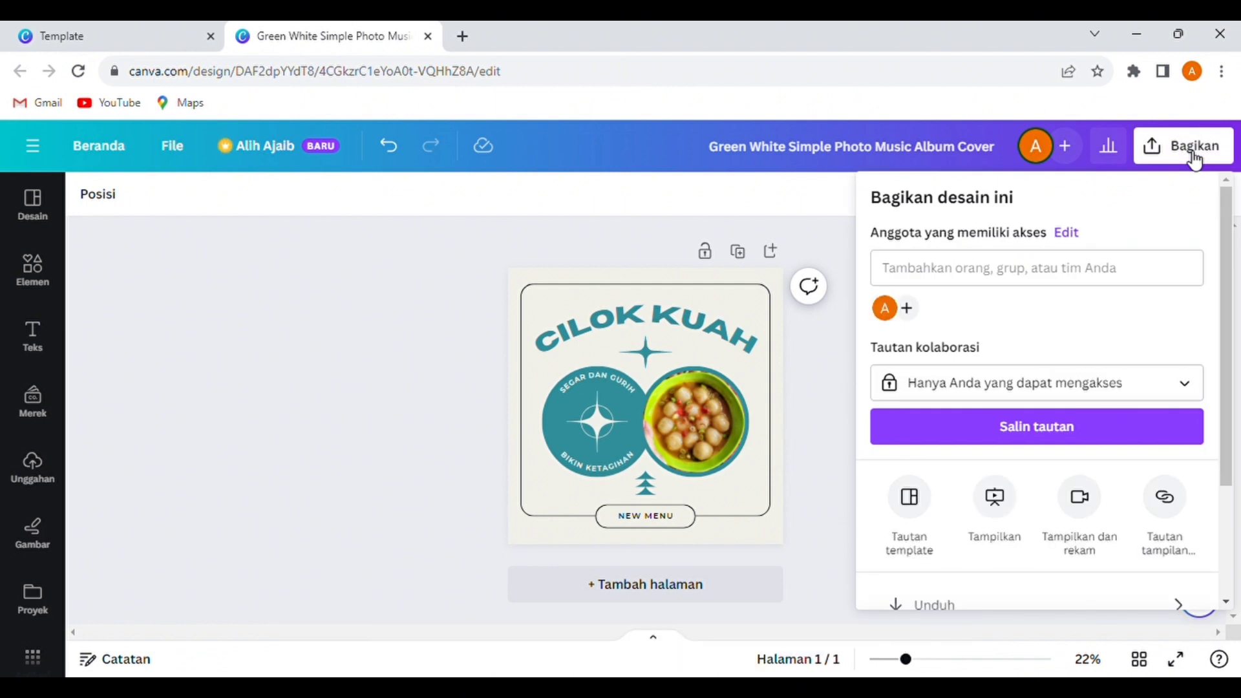
scroll(1045, 546, "down", 3)
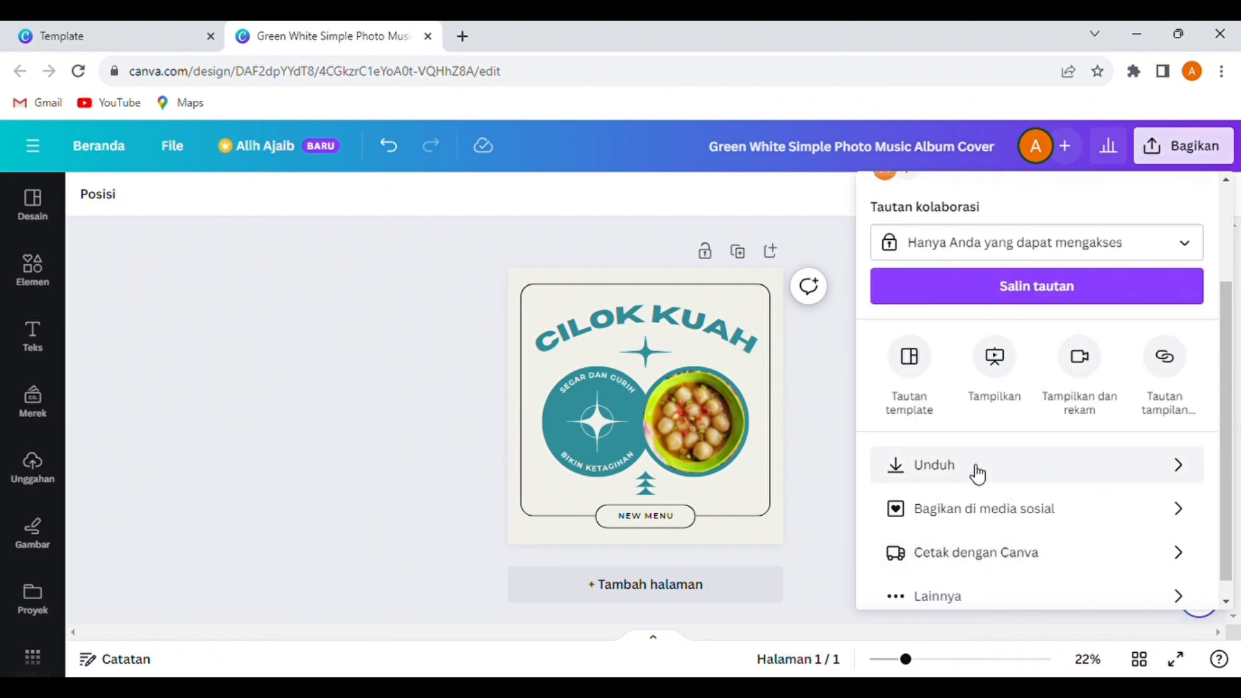
left_click(976, 474)
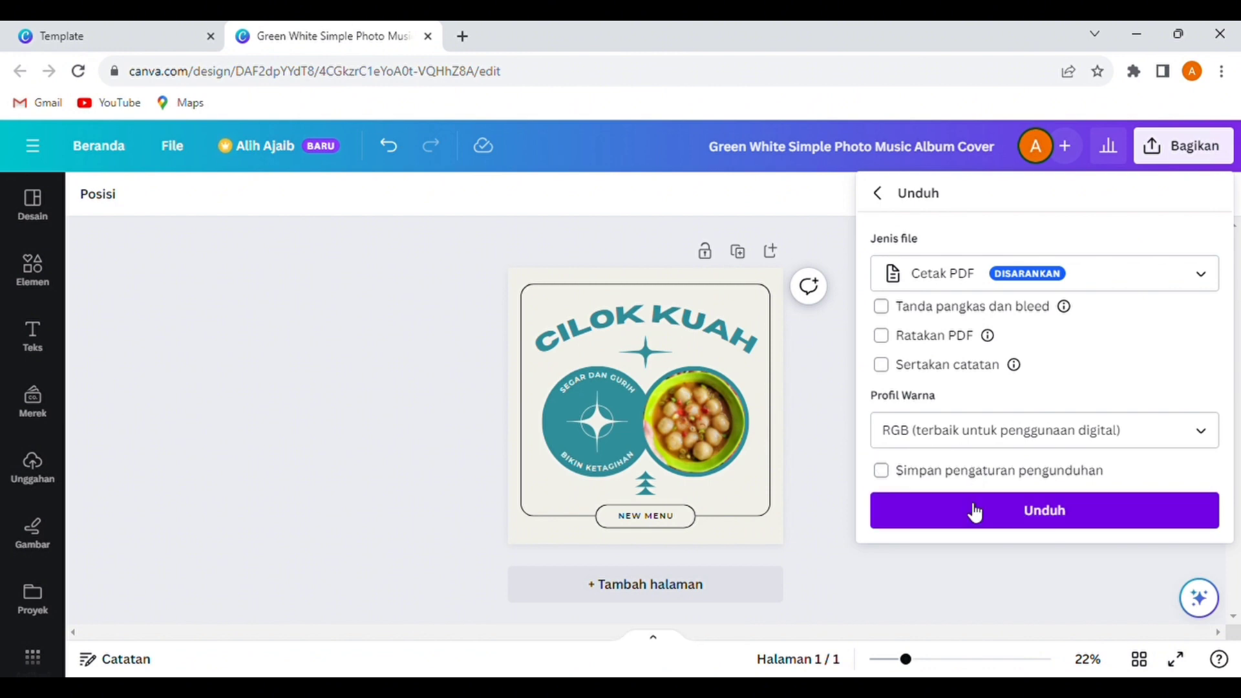
left_click(972, 511)
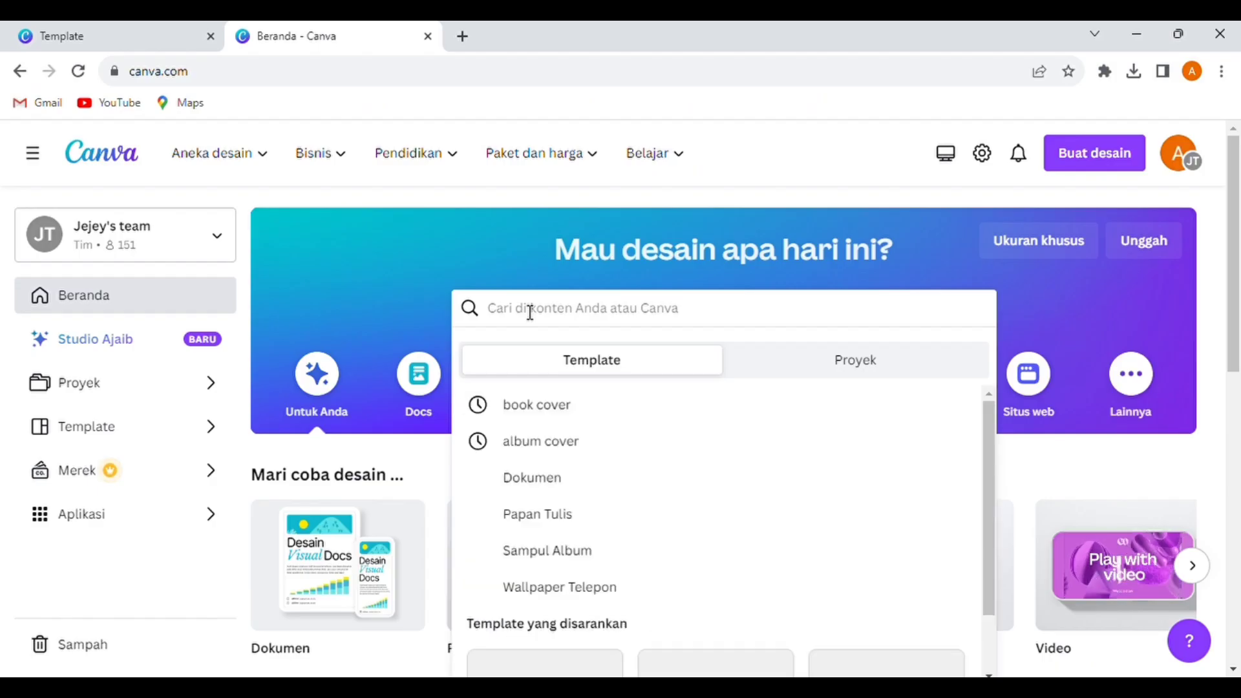
- Search the templates for "book cover"
type("book ")
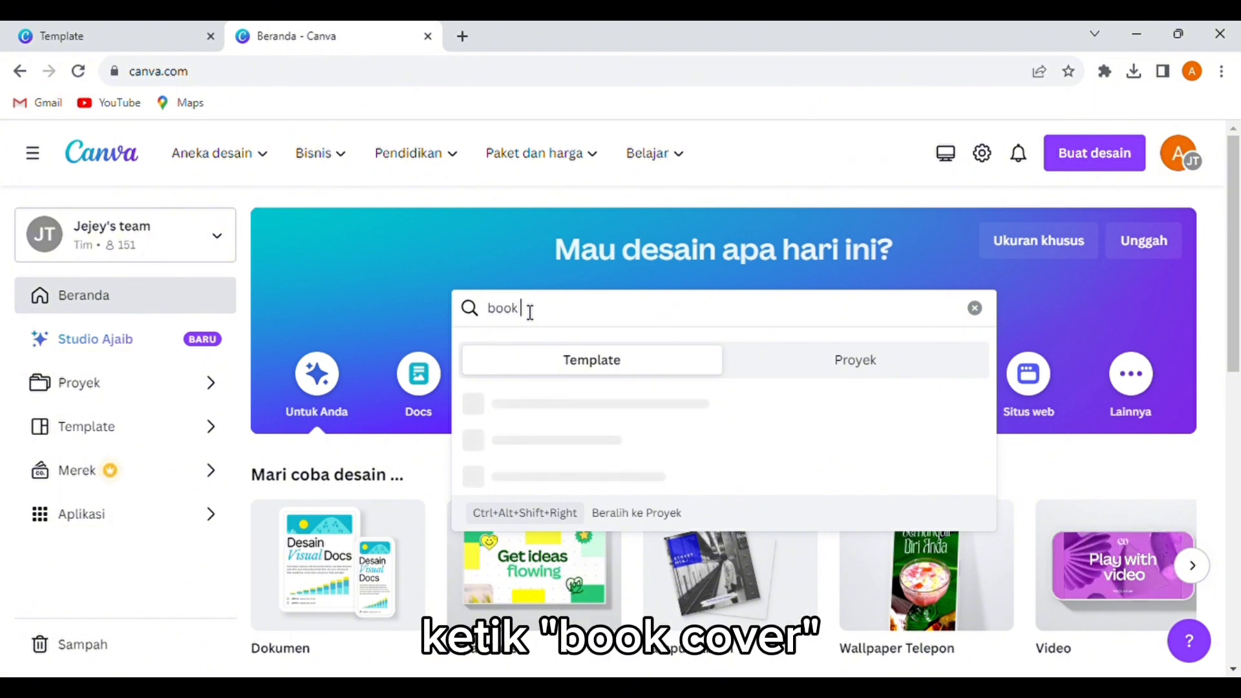
type("cover")
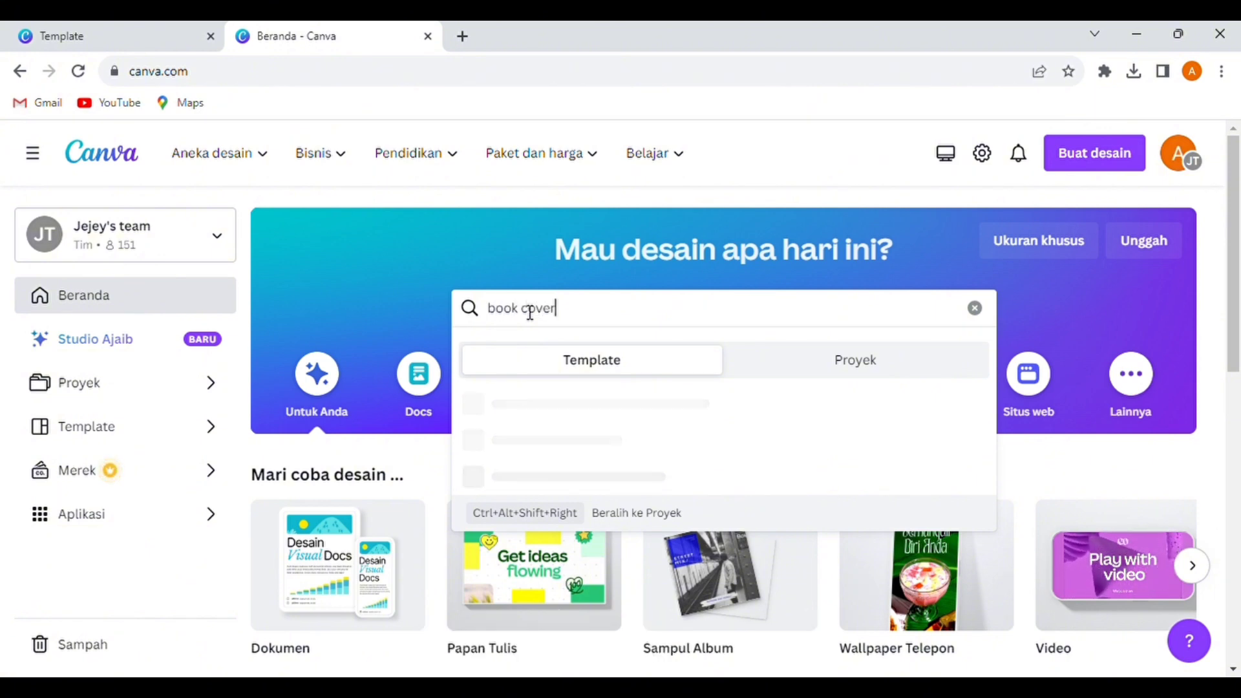
key("Return")
- Open the "The Legacy Builders" book cover template for editing and select its skyline photo
scroll(1232, 671, "down", 6)
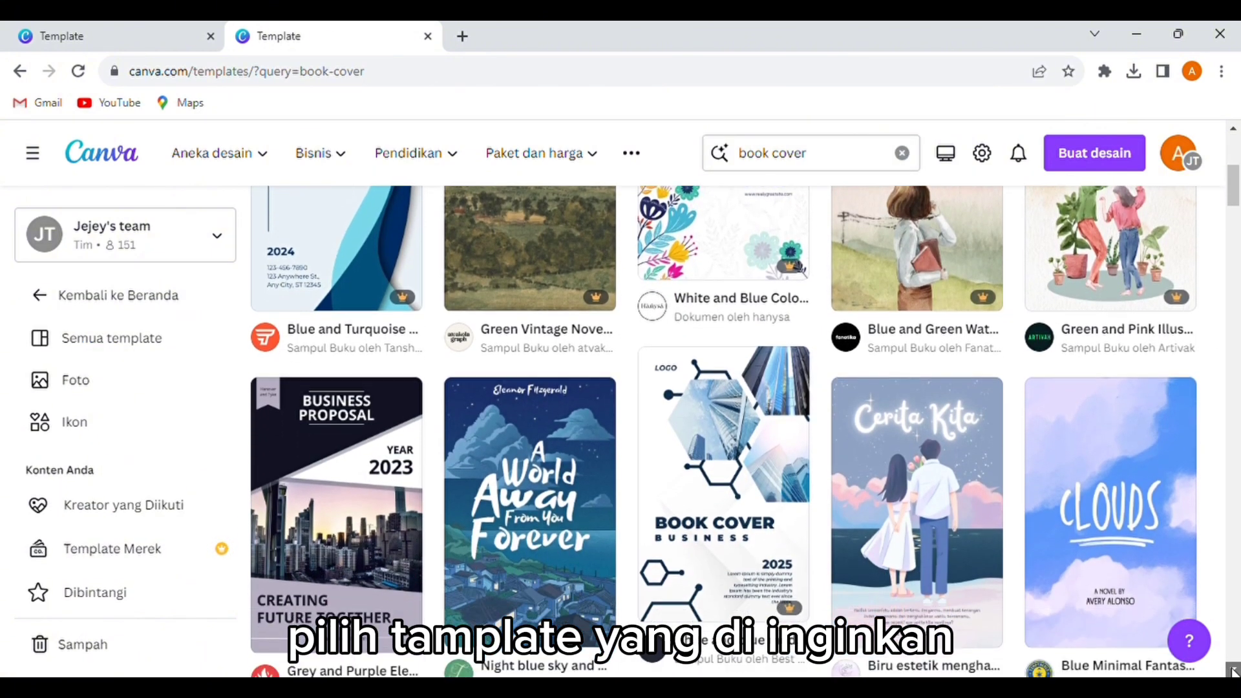
scroll(1233, 671, "down", 5)
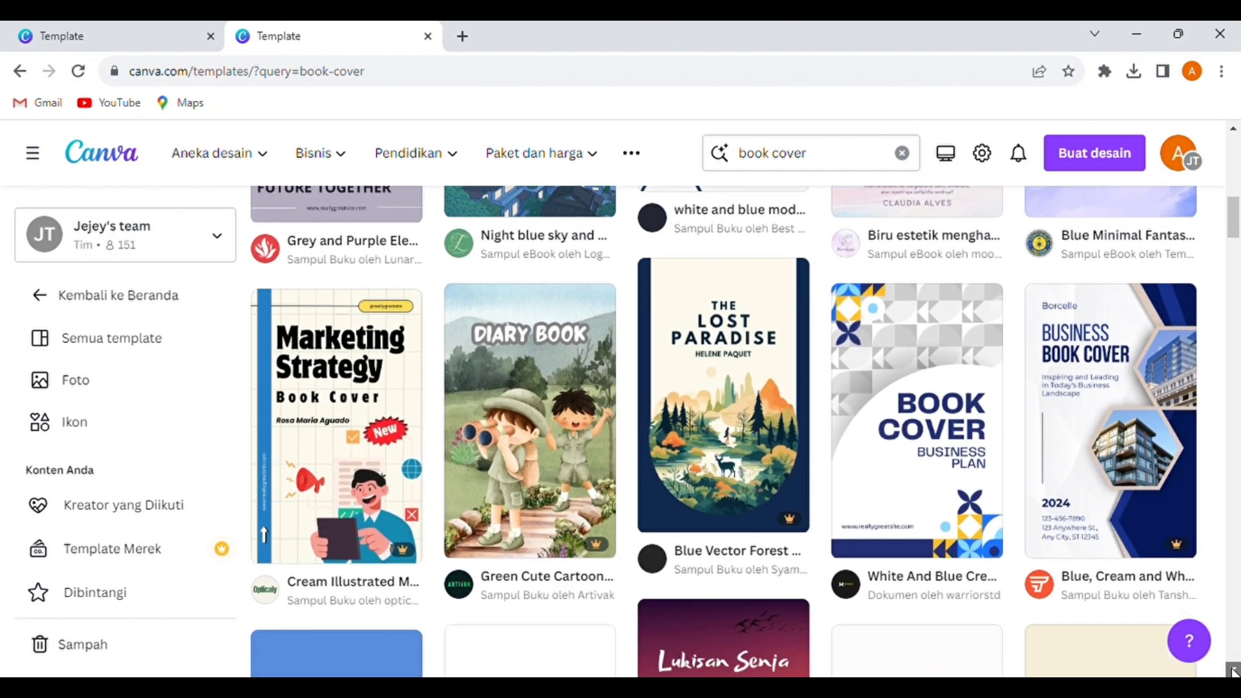
scroll(1233, 670, "down", 7)
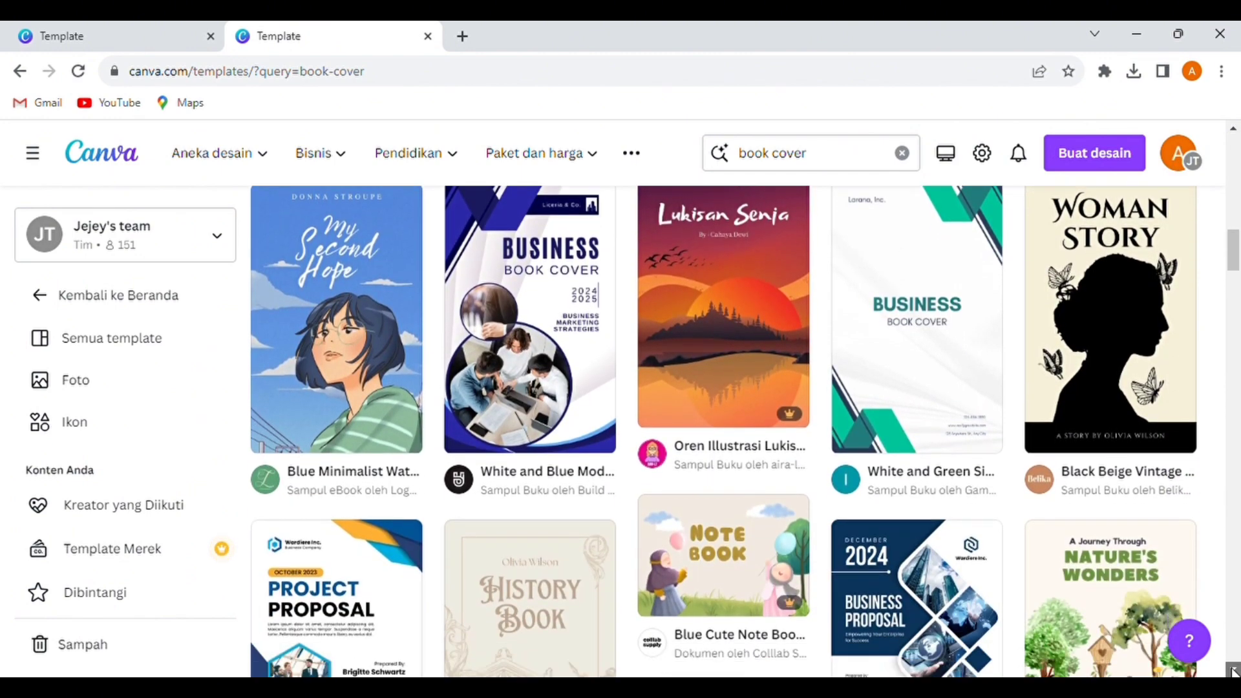
scroll(1233, 670, "down", 7)
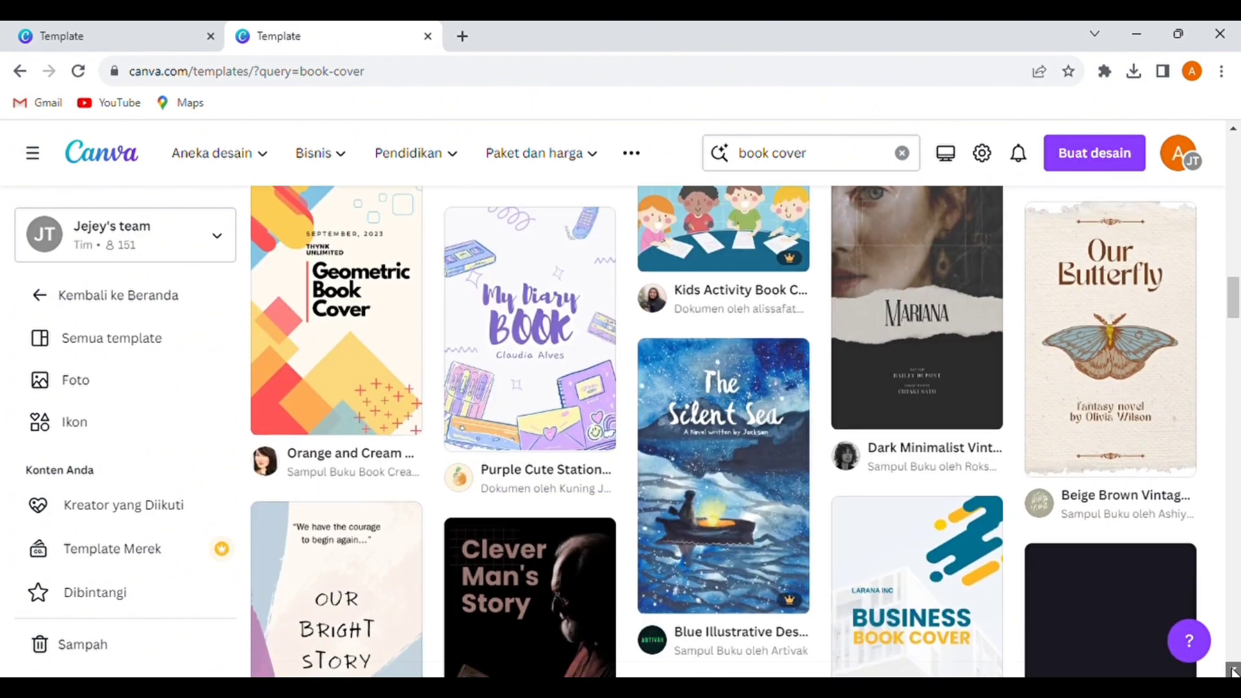
scroll(1233, 671, "down", 6)
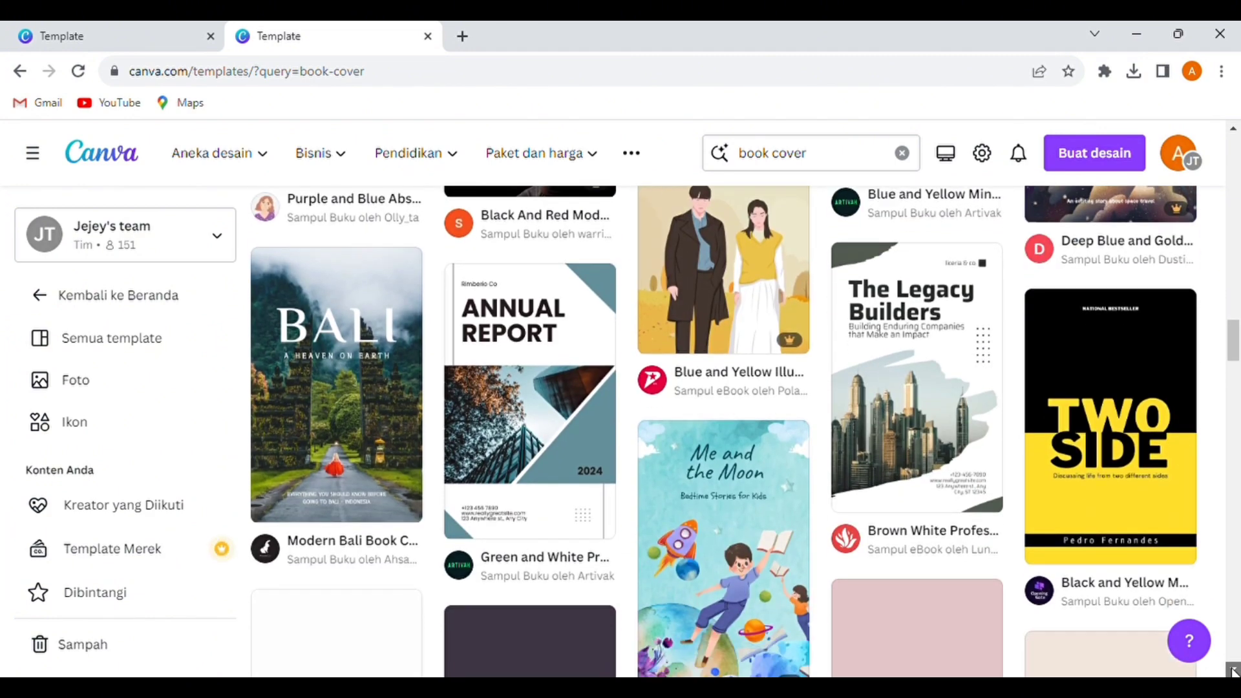
left_click(979, 429)
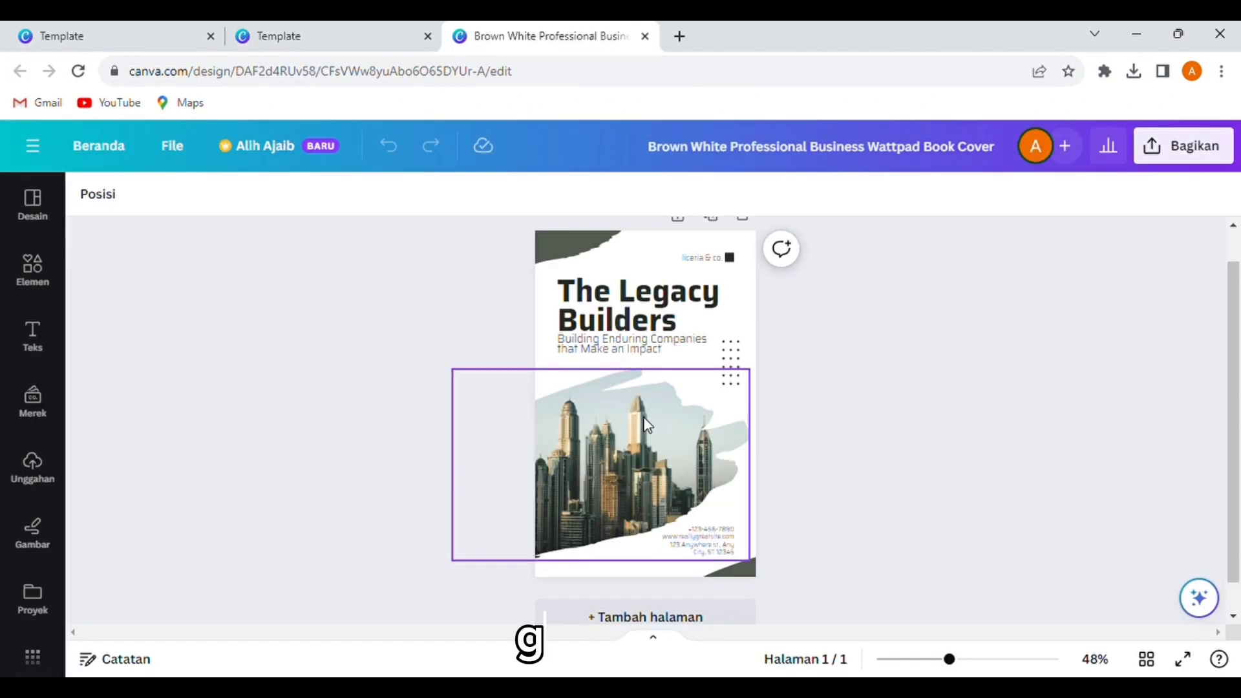
scroll(648, 426, "up", 2)
left_click(648, 425)
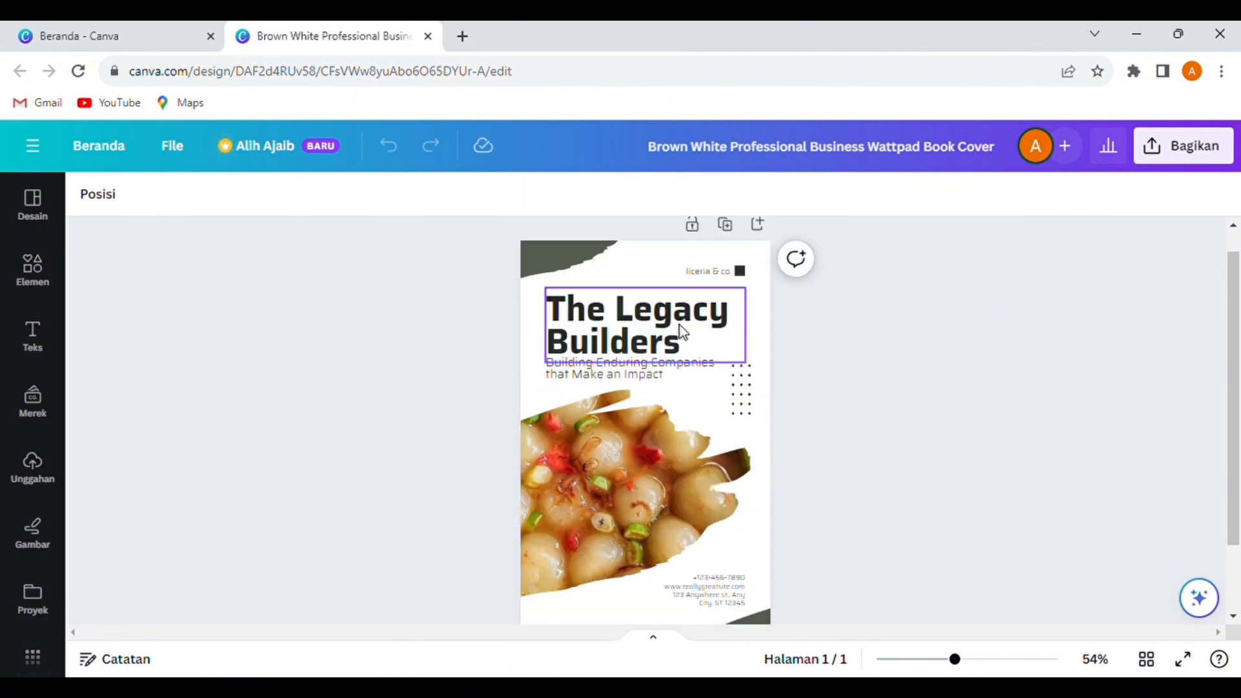
- Change the book cover's title to "cilok kuah seuhah" and scale it down to font size 50
left_click(679, 323)
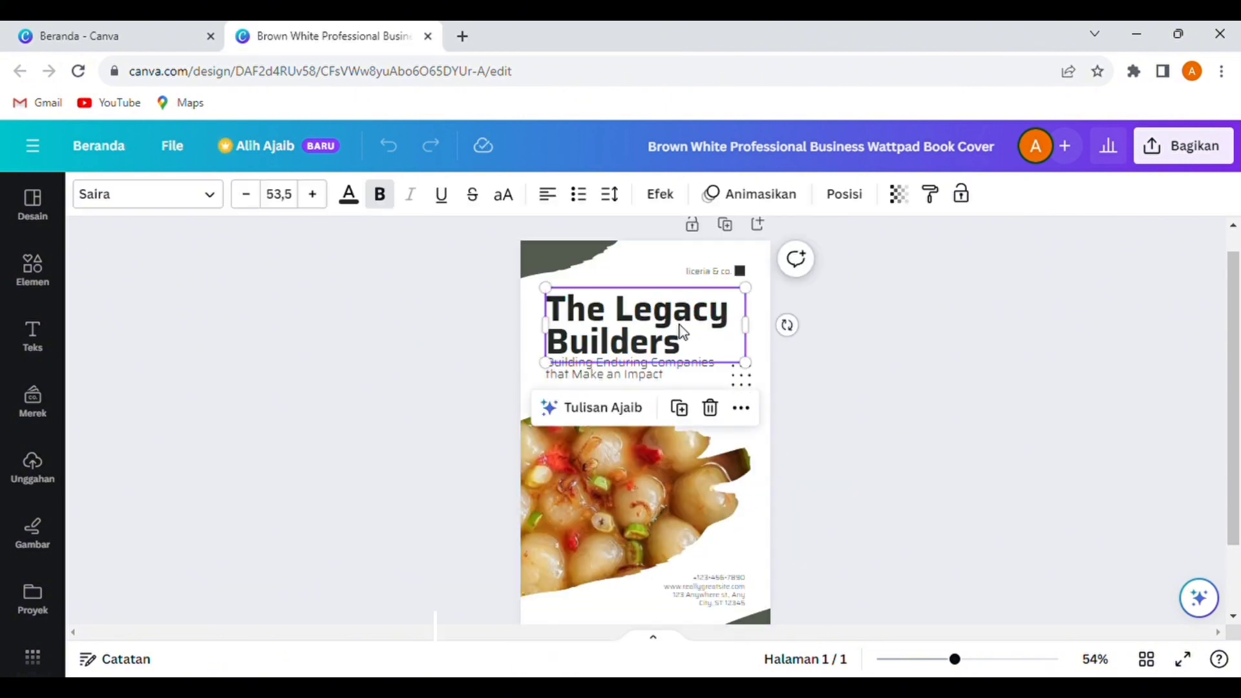
double_click(700, 359)
type("cilok ku")
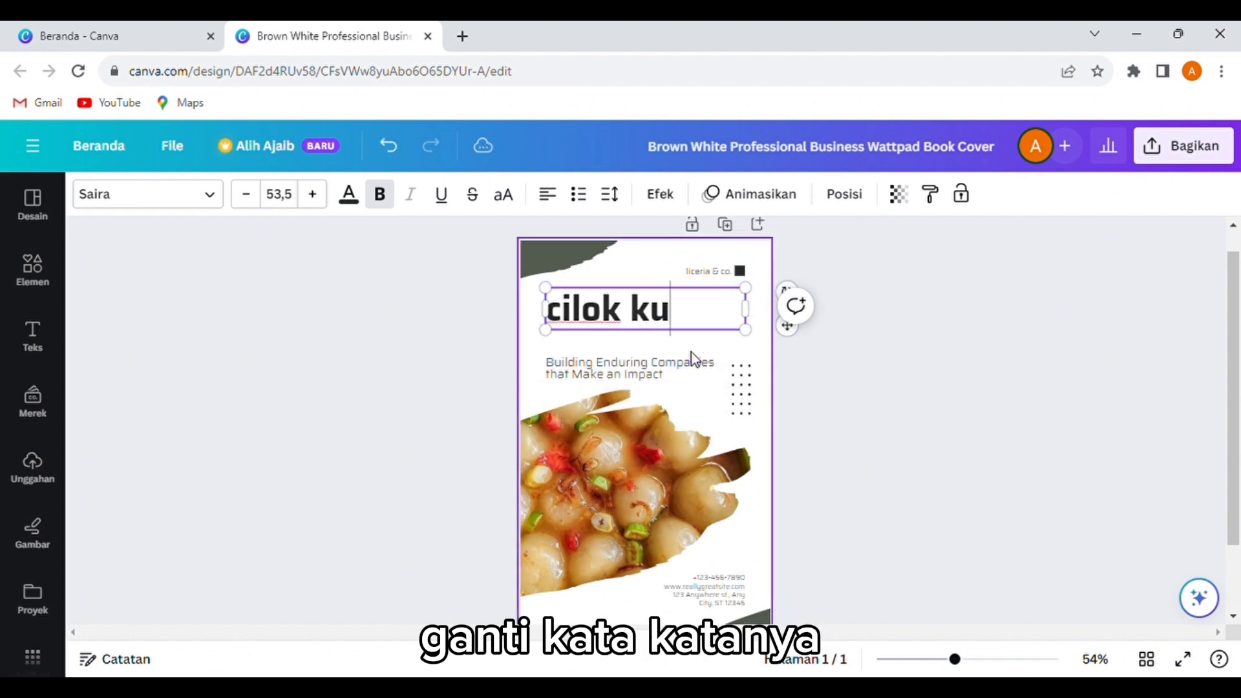
type("ahs seuhah")
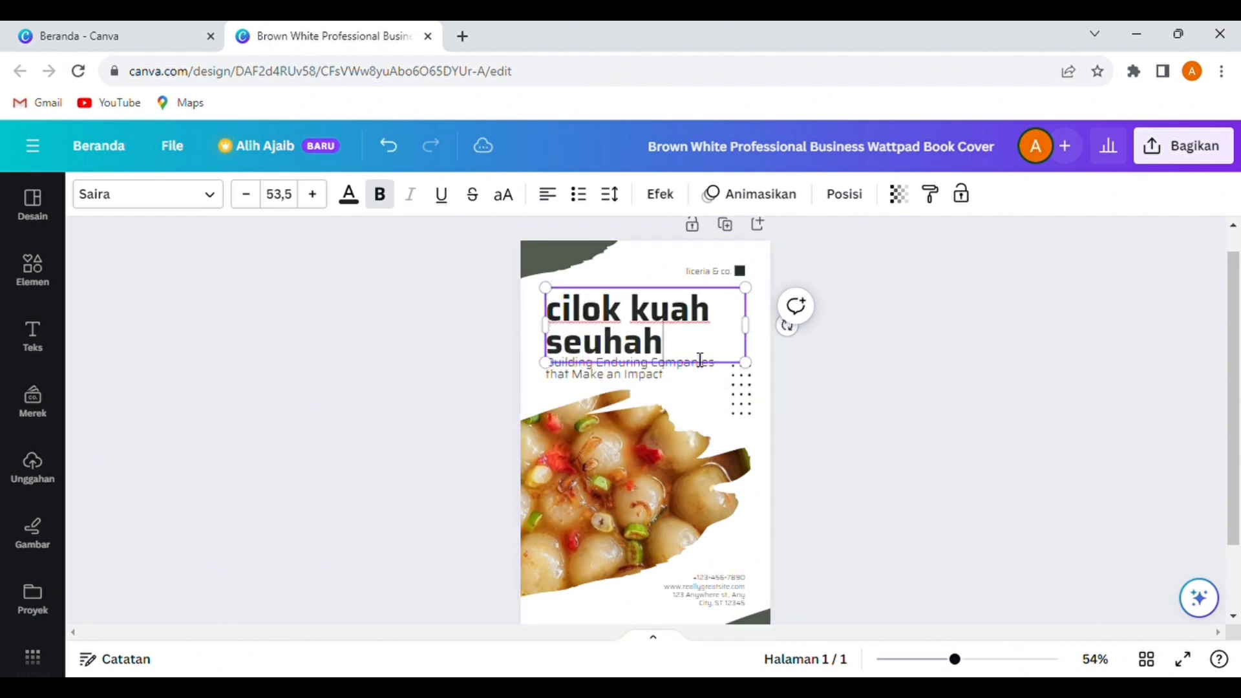
left_click_drag(748, 359, 859, 331)
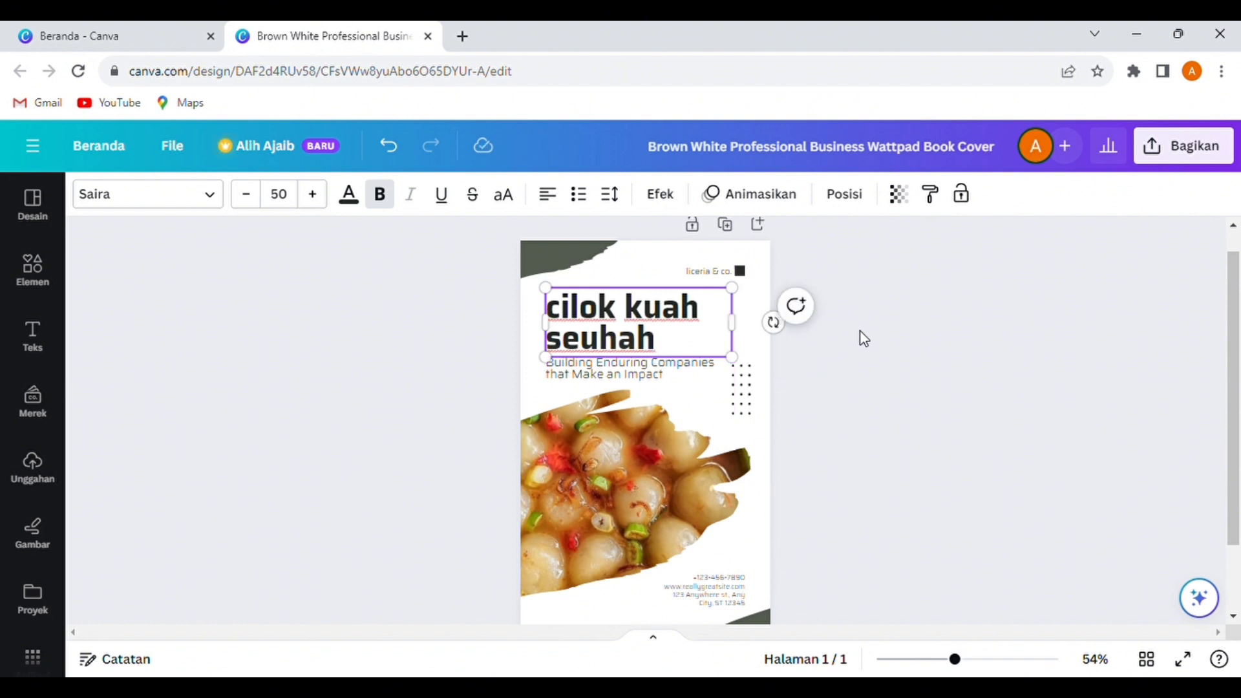
left_click(860, 331)
- Replace the subtitle under the book cover's title with "gurih enak dan ketagihan"
double_click(642, 378)
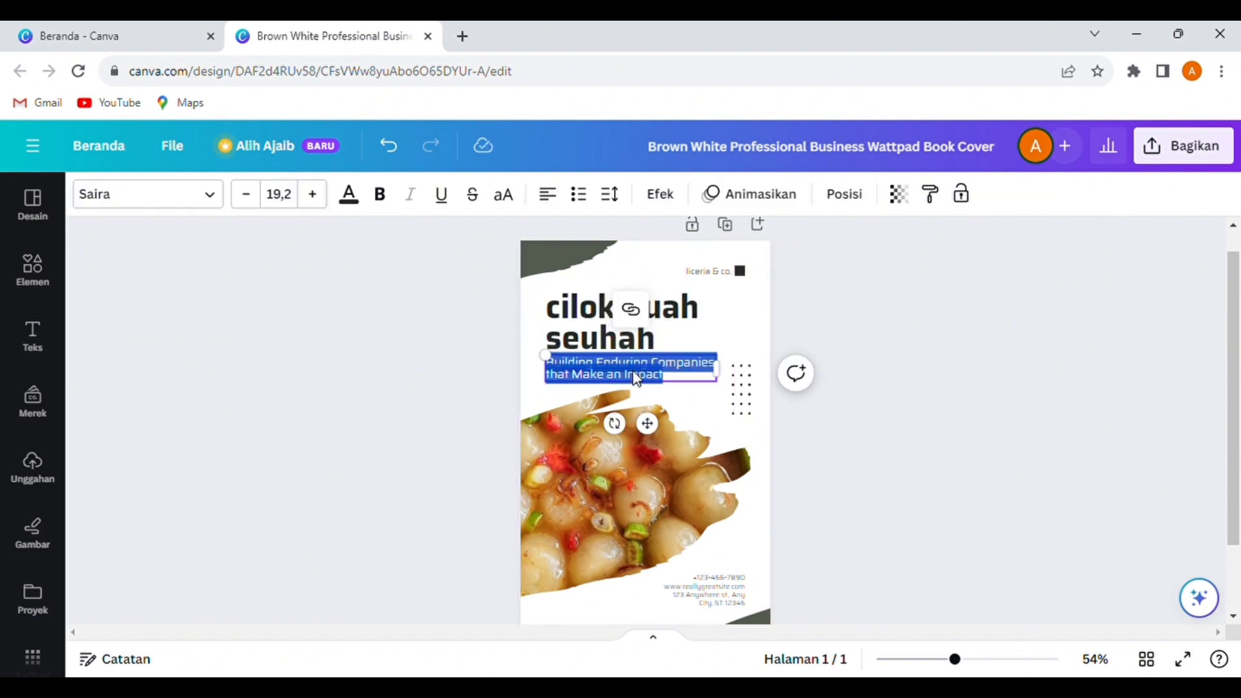
type("gurih enak dan")
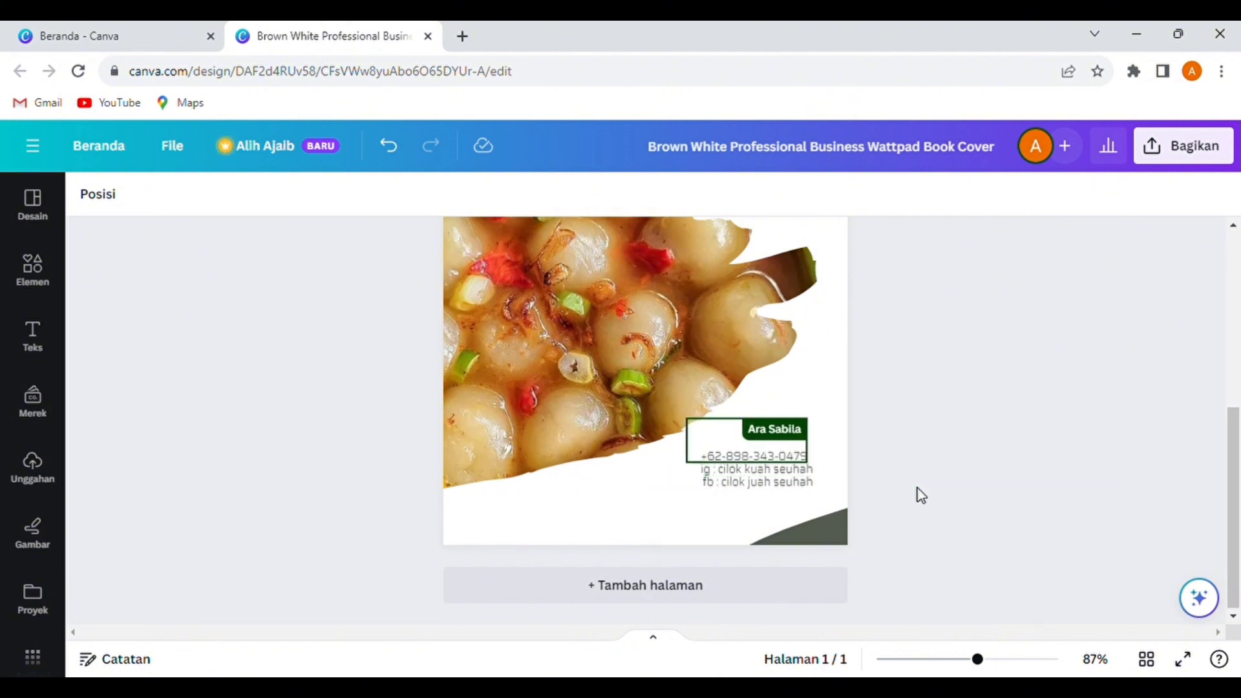
- Download the finished book cover as a PNG at size 1 (512 × 800 pixels)
scroll(921, 496, "down", 3)
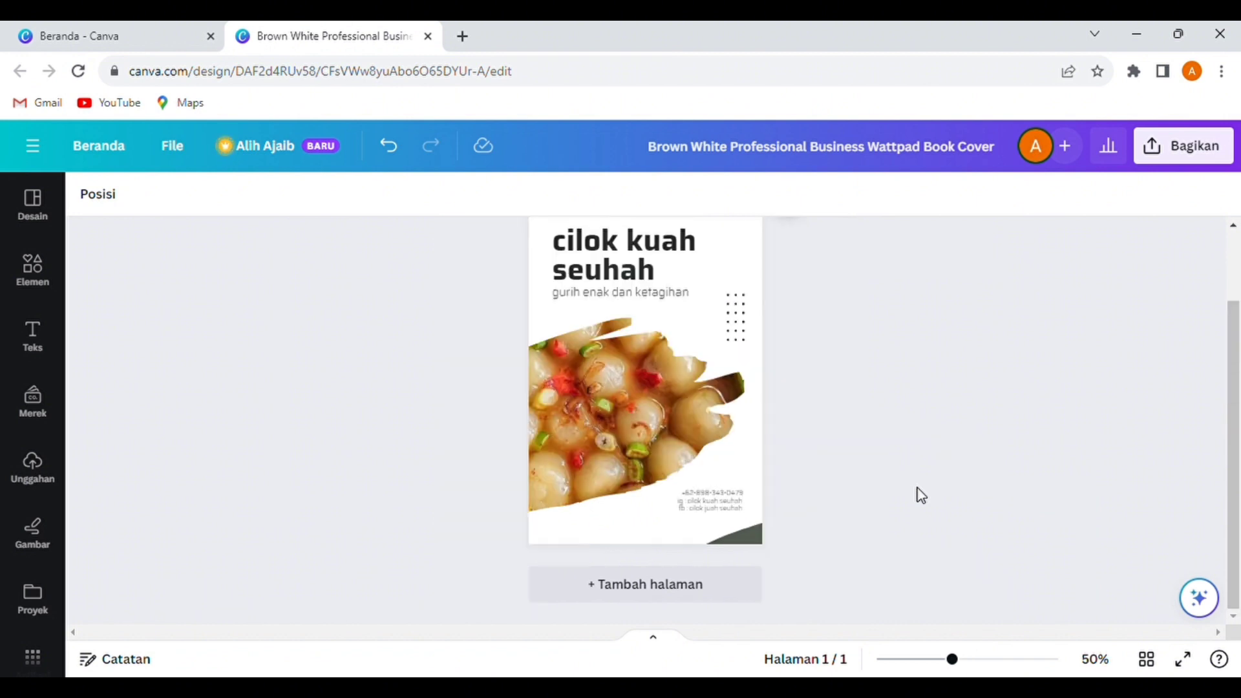
scroll(921, 495, "up", 1)
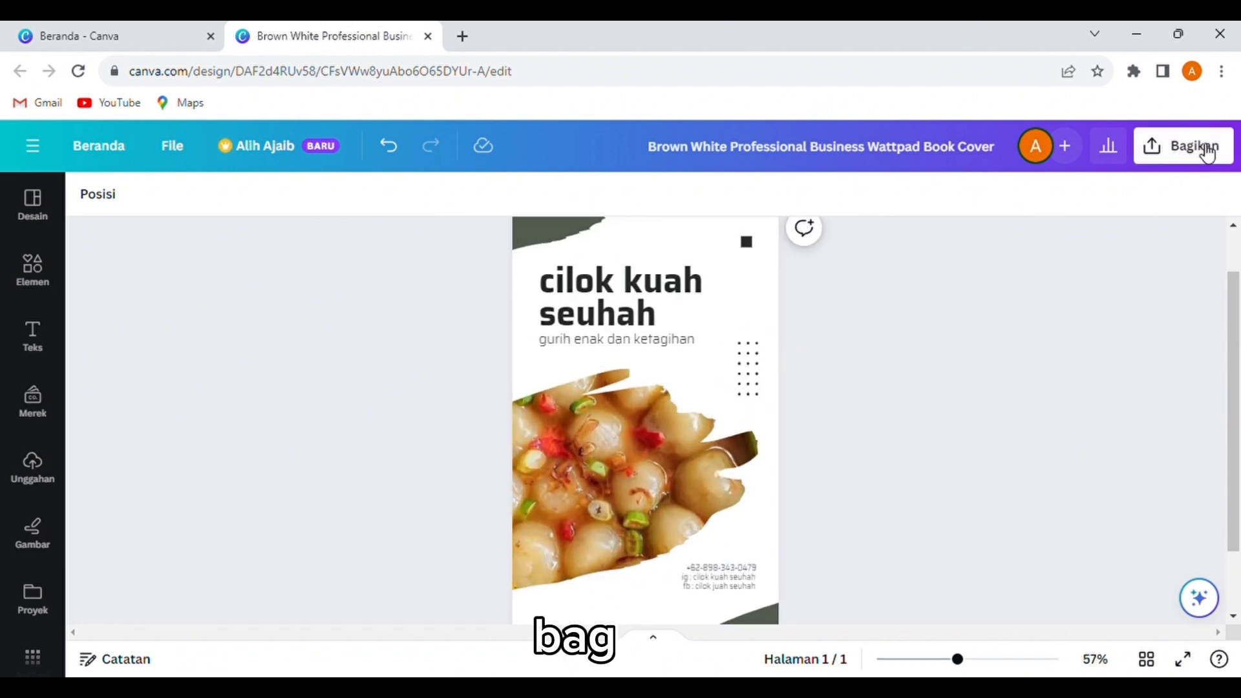
left_click(1192, 145)
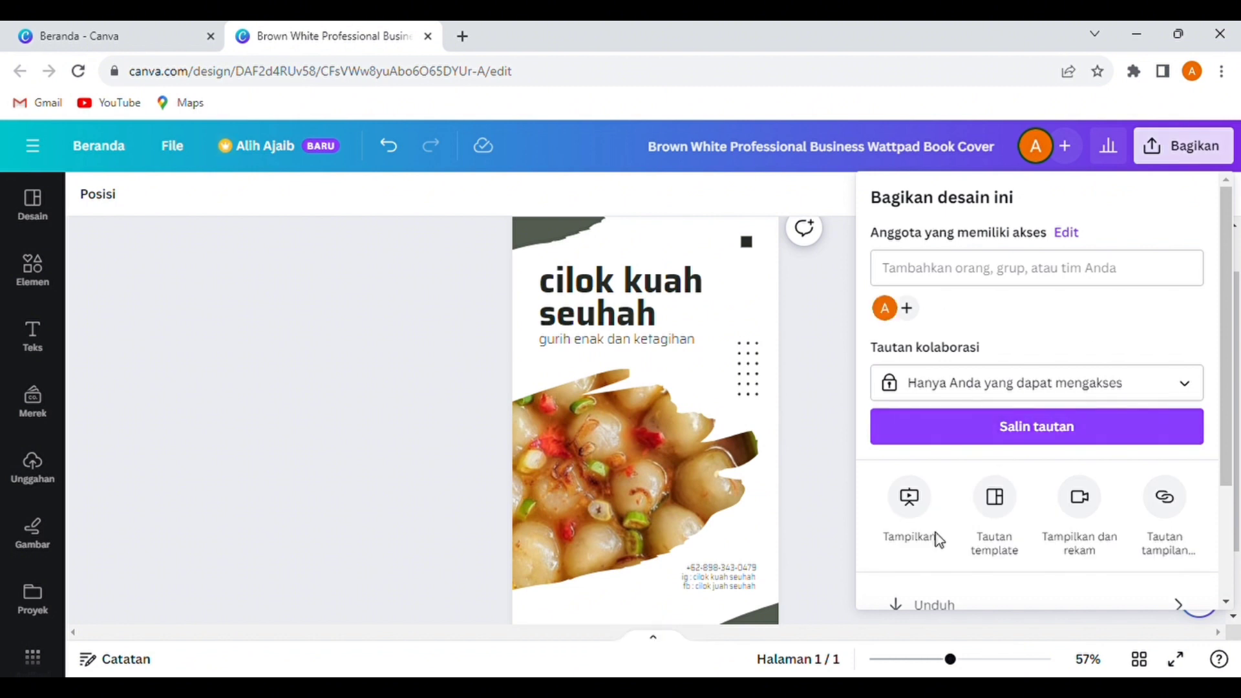
scroll(937, 540, "down", 3)
left_click(949, 454)
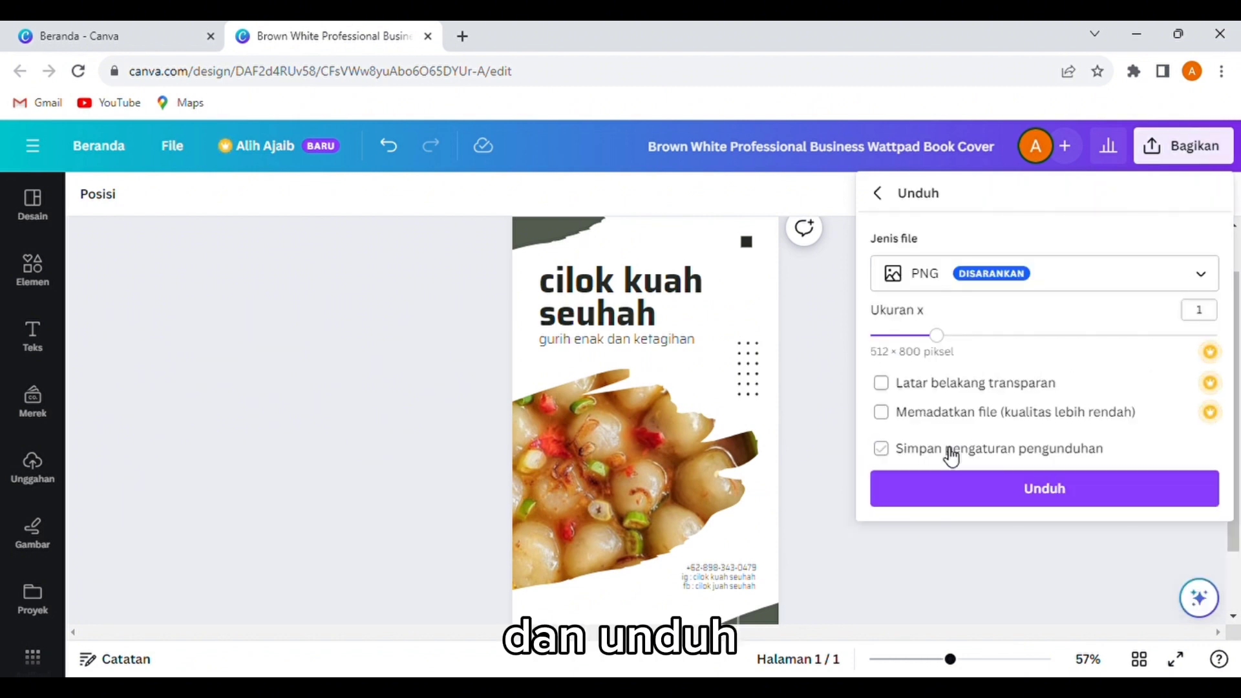
left_click(988, 490)
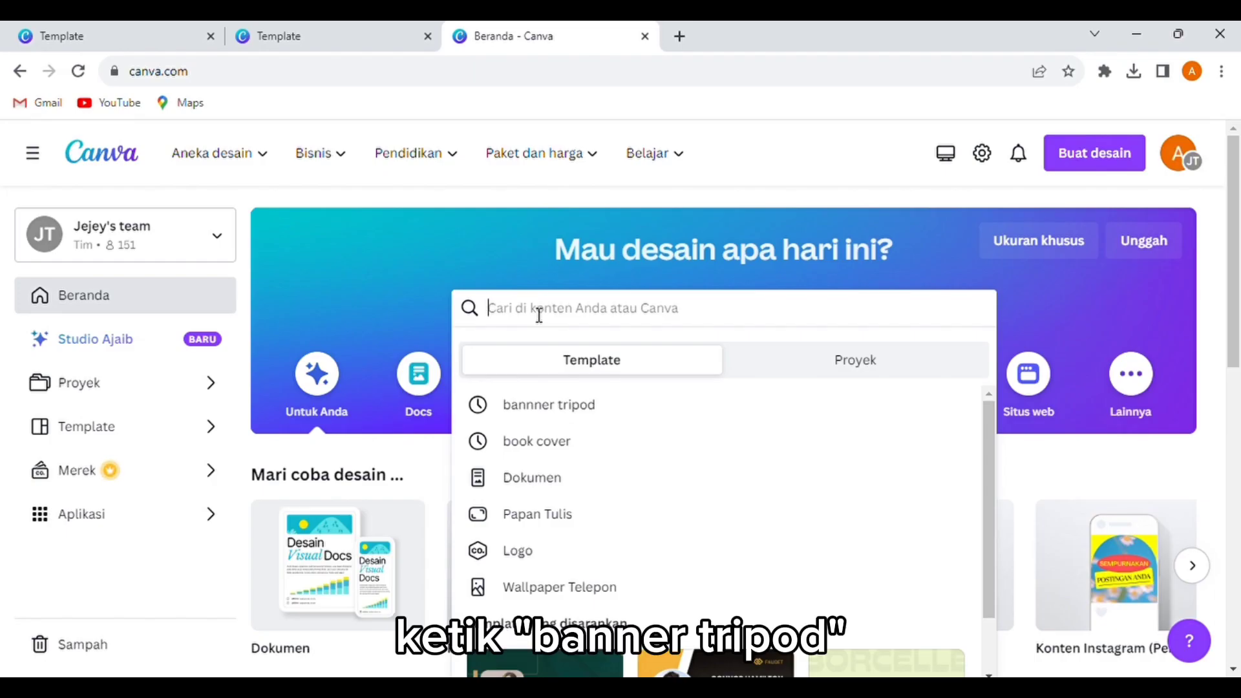
- Search the Canva templates for "banner tripod"
type("bann")
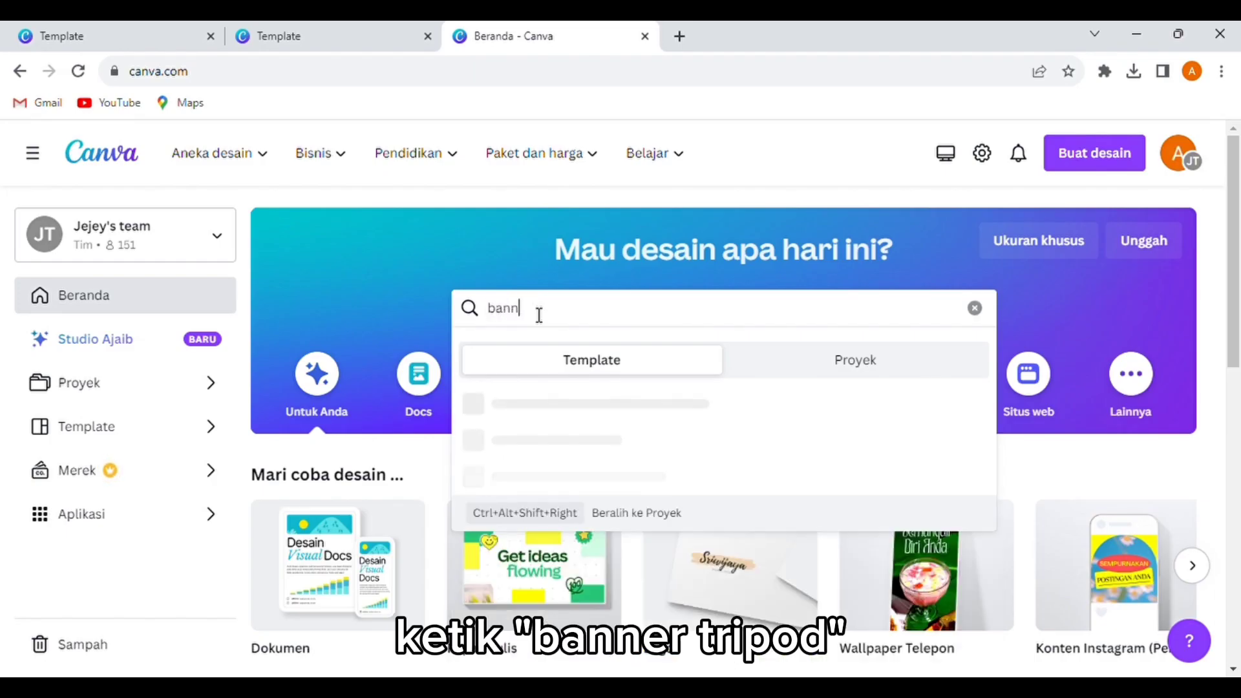
type("er tripod")
key("Return")
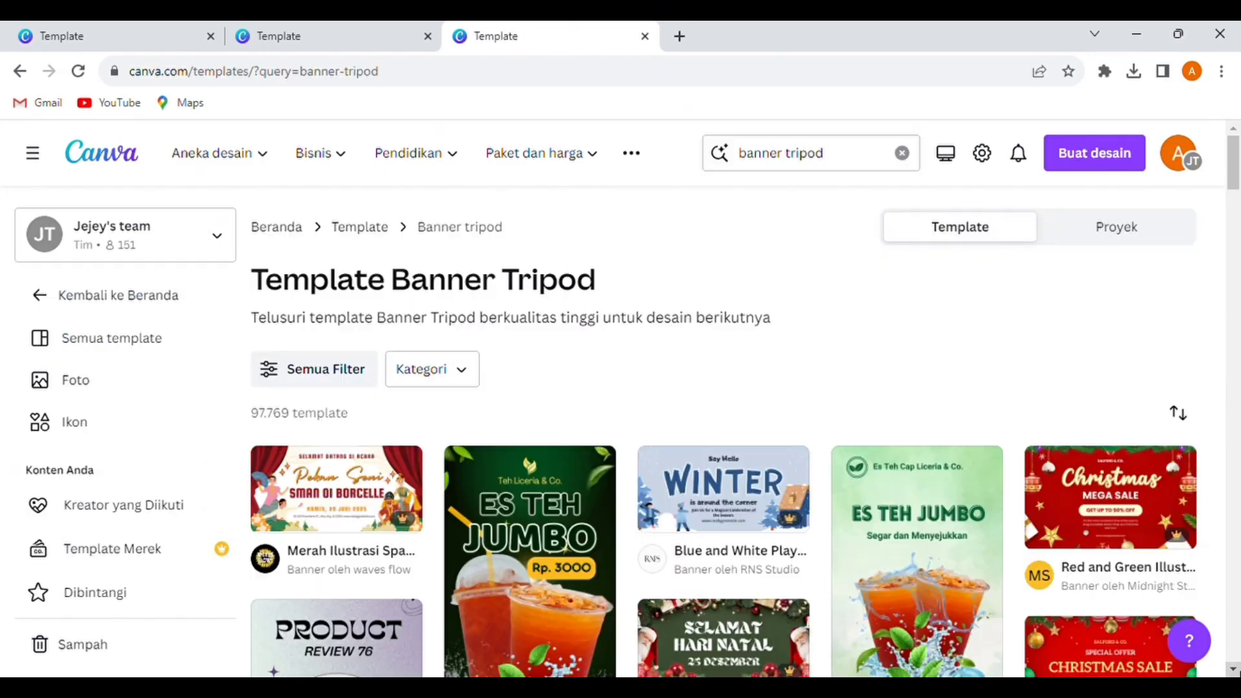
- Find the red vertical "Seblak Pedas" banner among the template results and open it for editing
scroll(1234, 672, "down", 4)
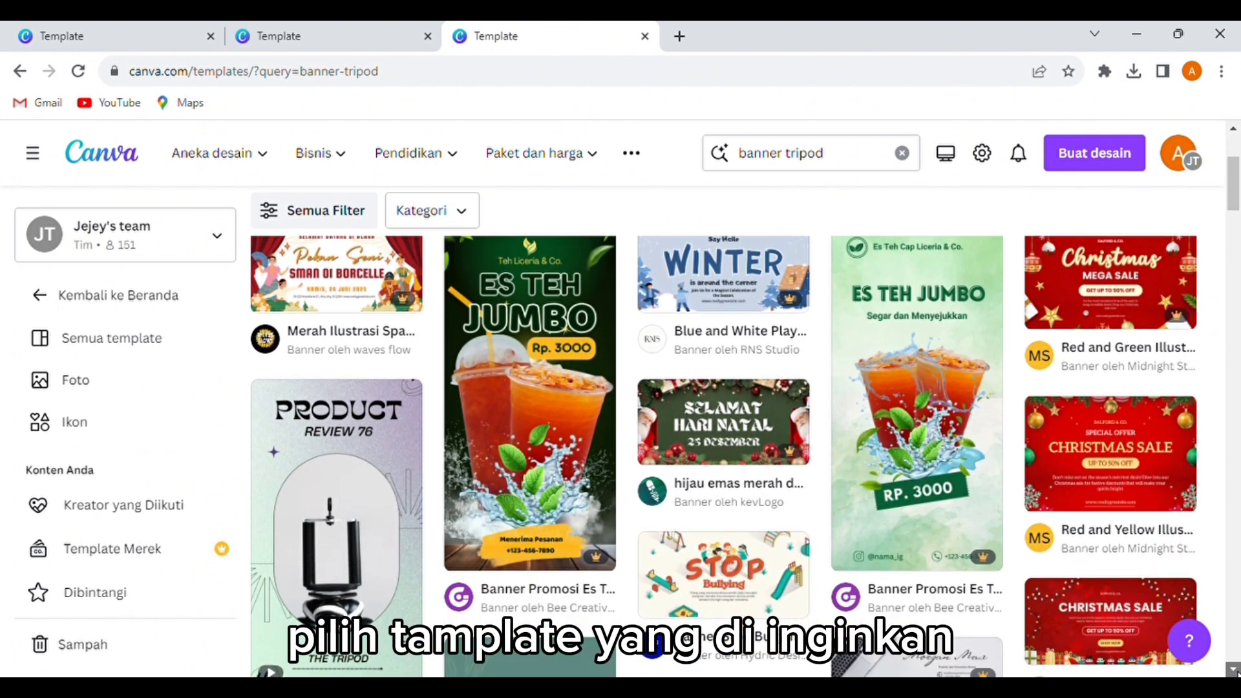
scroll(1236, 674, "down", 4)
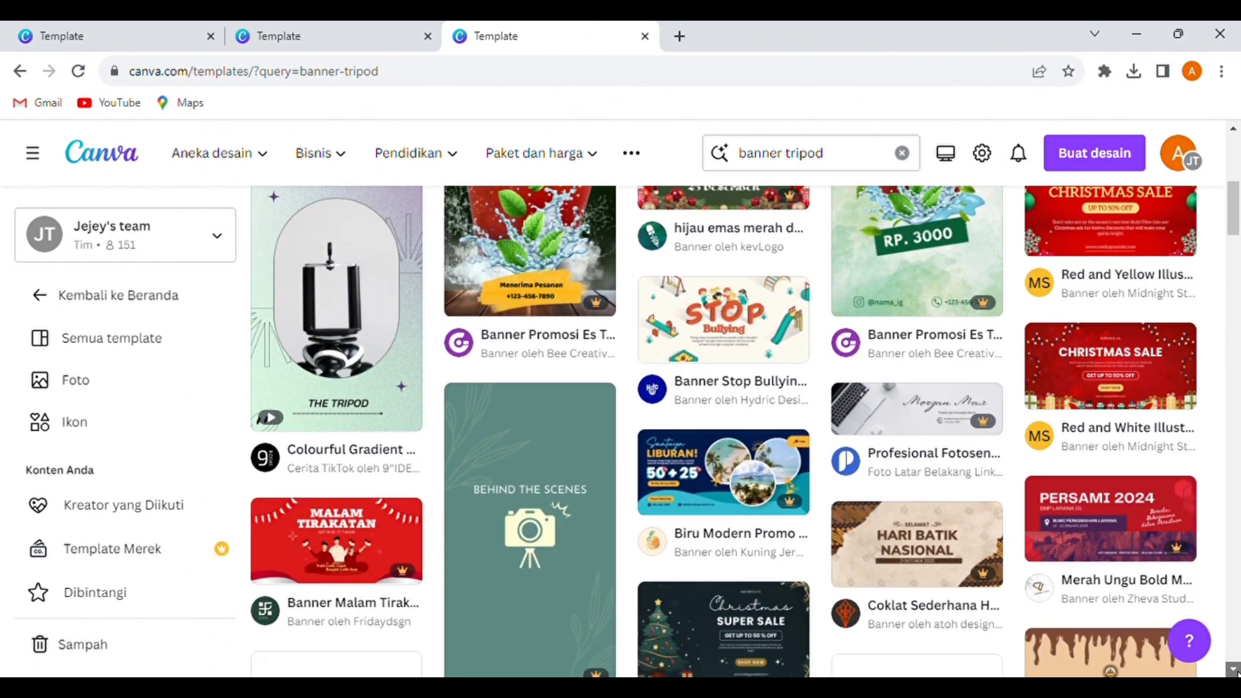
scroll(1234, 672, "down", 6)
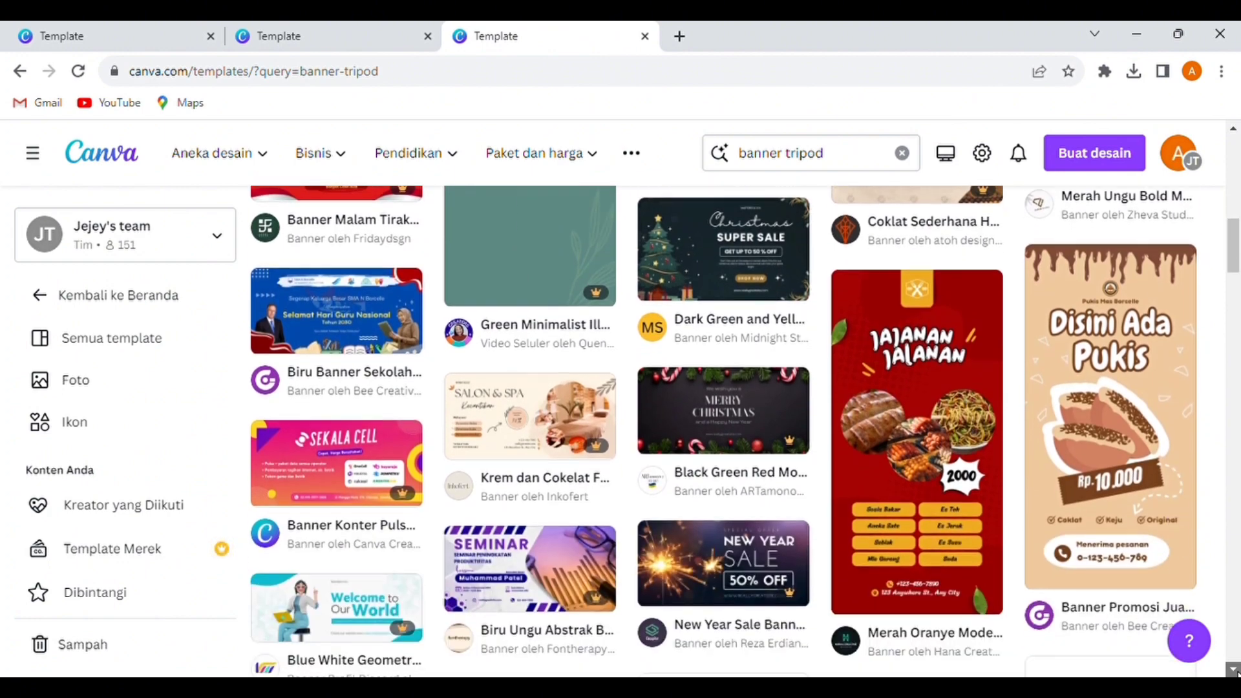
scroll(1234, 672, "down", 7)
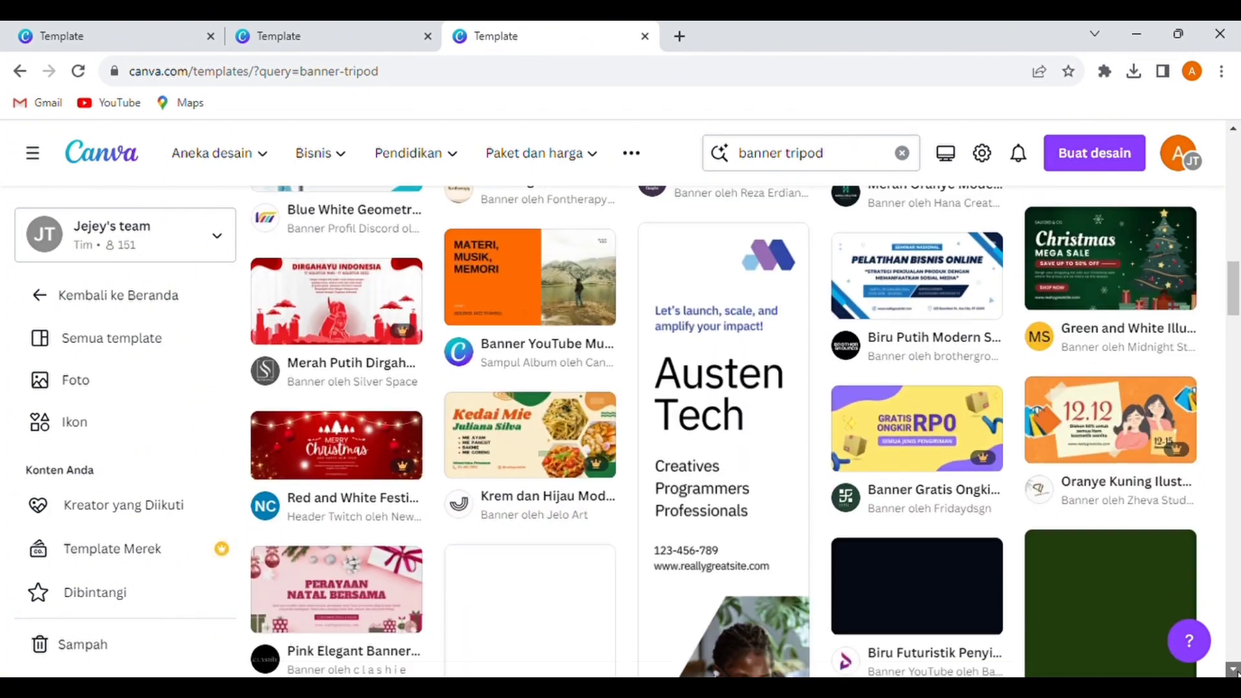
scroll(1234, 672, "down", 7)
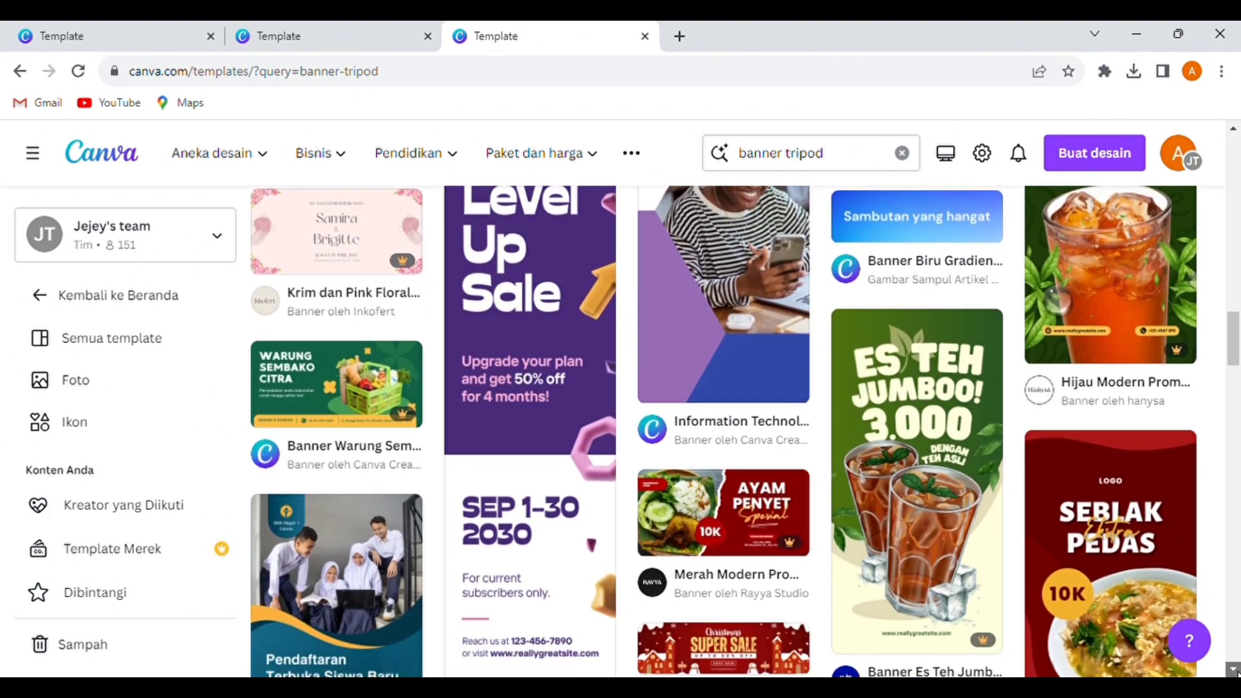
scroll(1234, 672, "down", 2)
left_click(1146, 554)
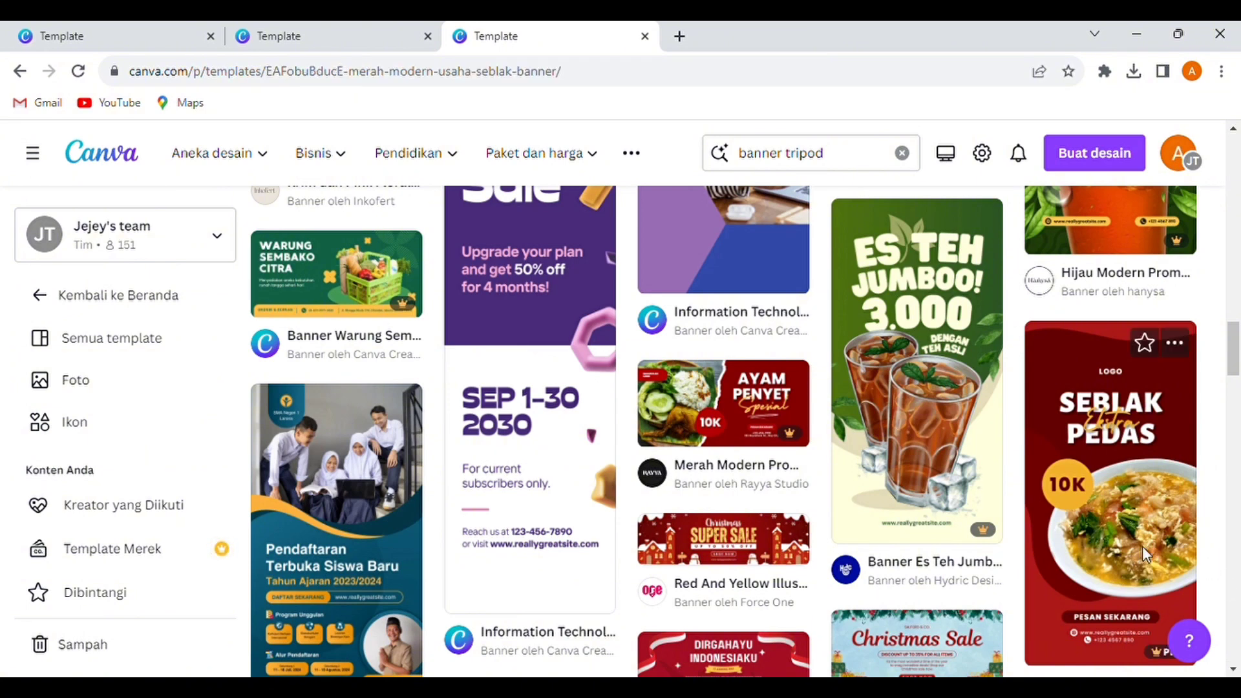
left_click(1002, 362)
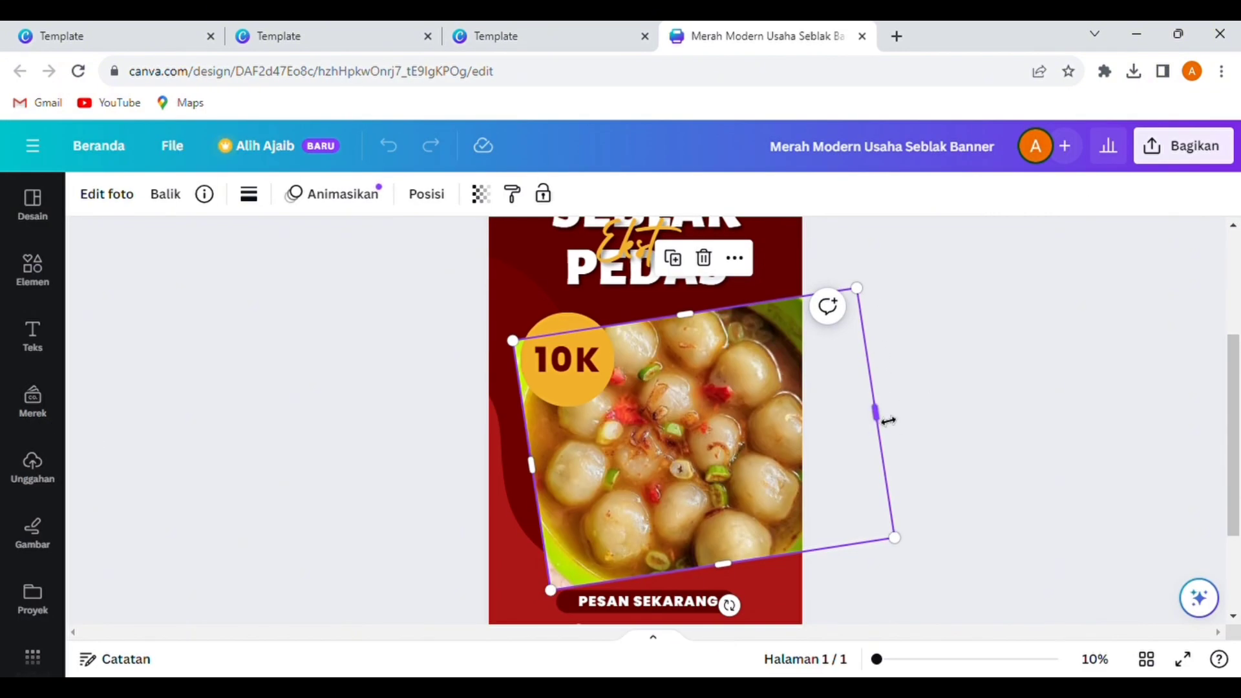
- Widen the tilted cilok photo slightly on the banner and deselect it
mouse_move(889, 421)
left_mouse_down()
mouse_move(859, 417)
mouse_move(873, 427)
mouse_move(905, 407)
left_mouse_up()
left_click(820, 396)
scroll(765, 422, "up", 2)
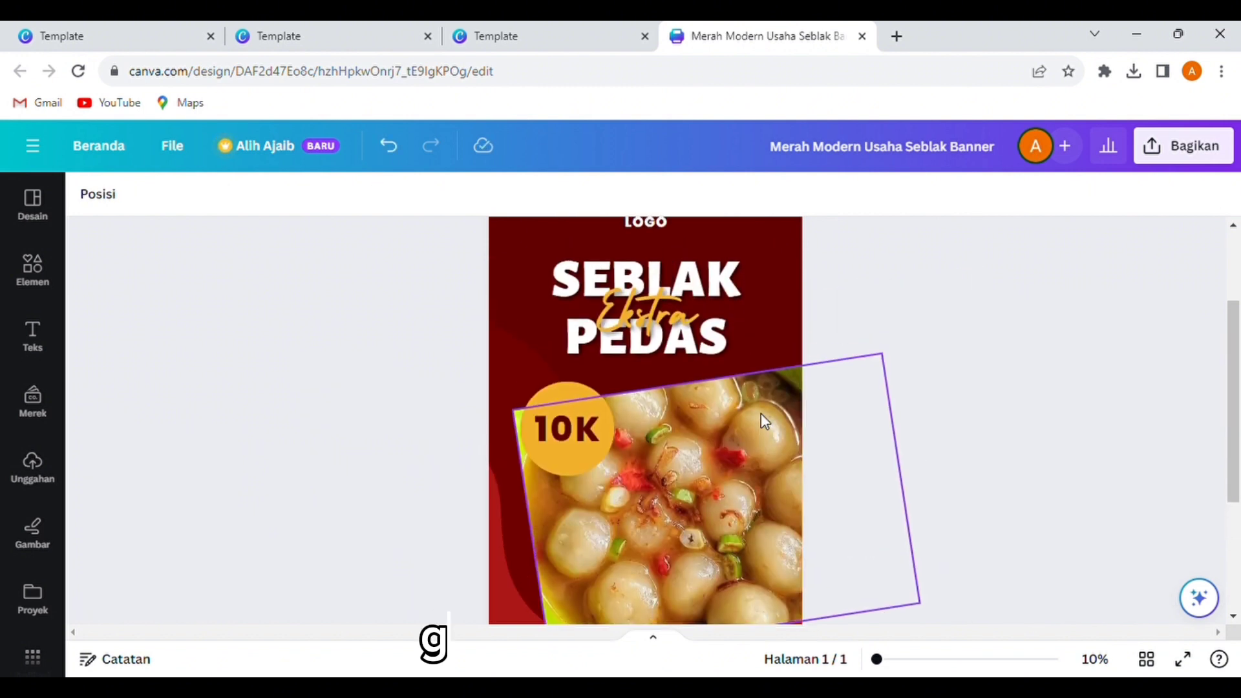
- Replace the banner's headline words "SEBLAK" and "PEDAS" with "CILOK" and "KUAH"
double_click(646, 313)
left_click(886, 352)
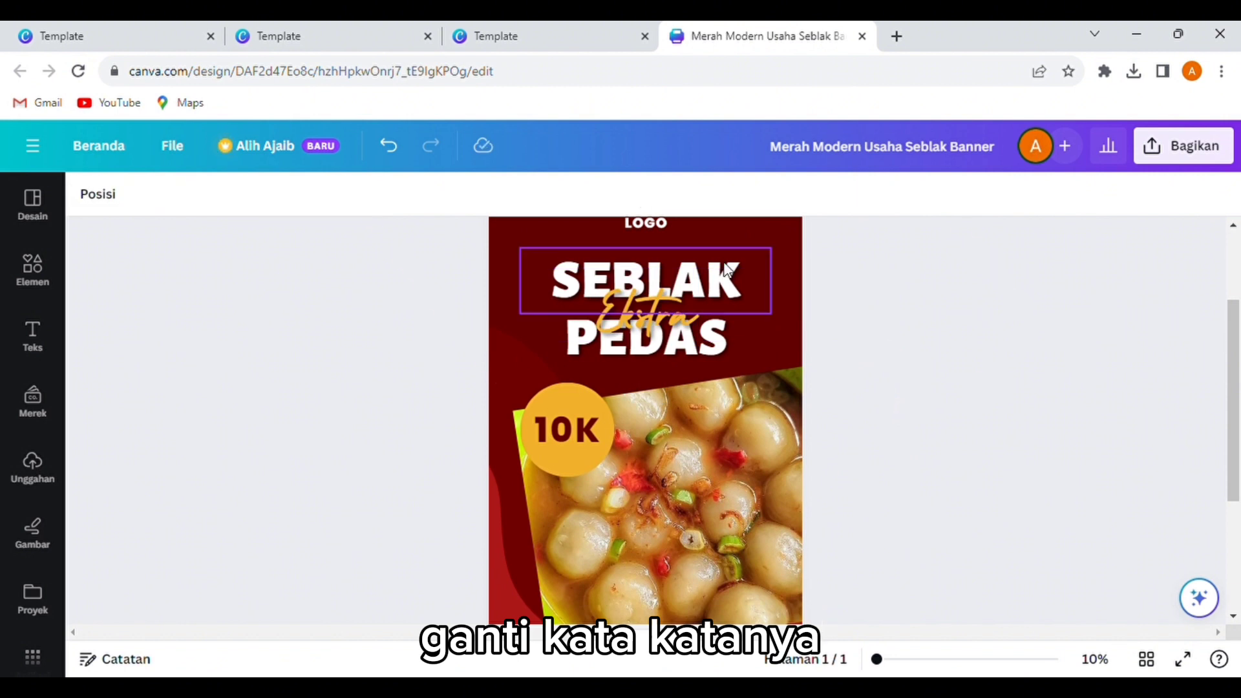
double_click(725, 268)
type("CILOK")
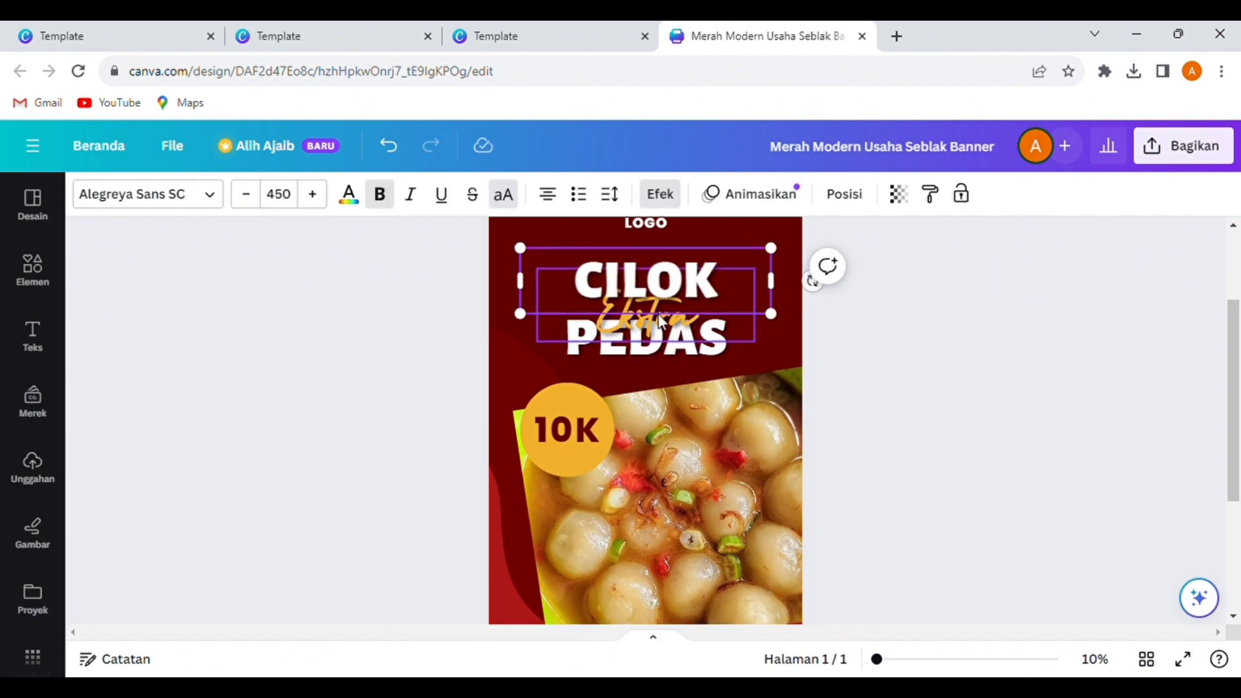
left_click(670, 346)
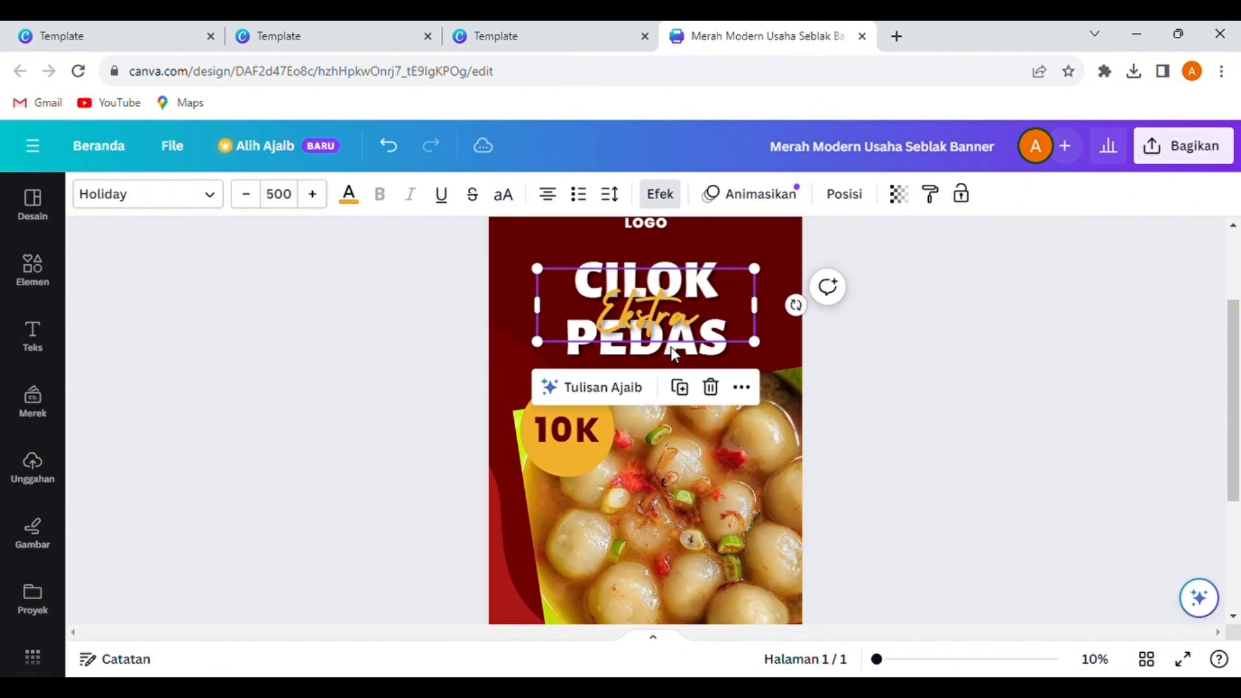
left_click(944, 349)
double_click(669, 352)
type("L")
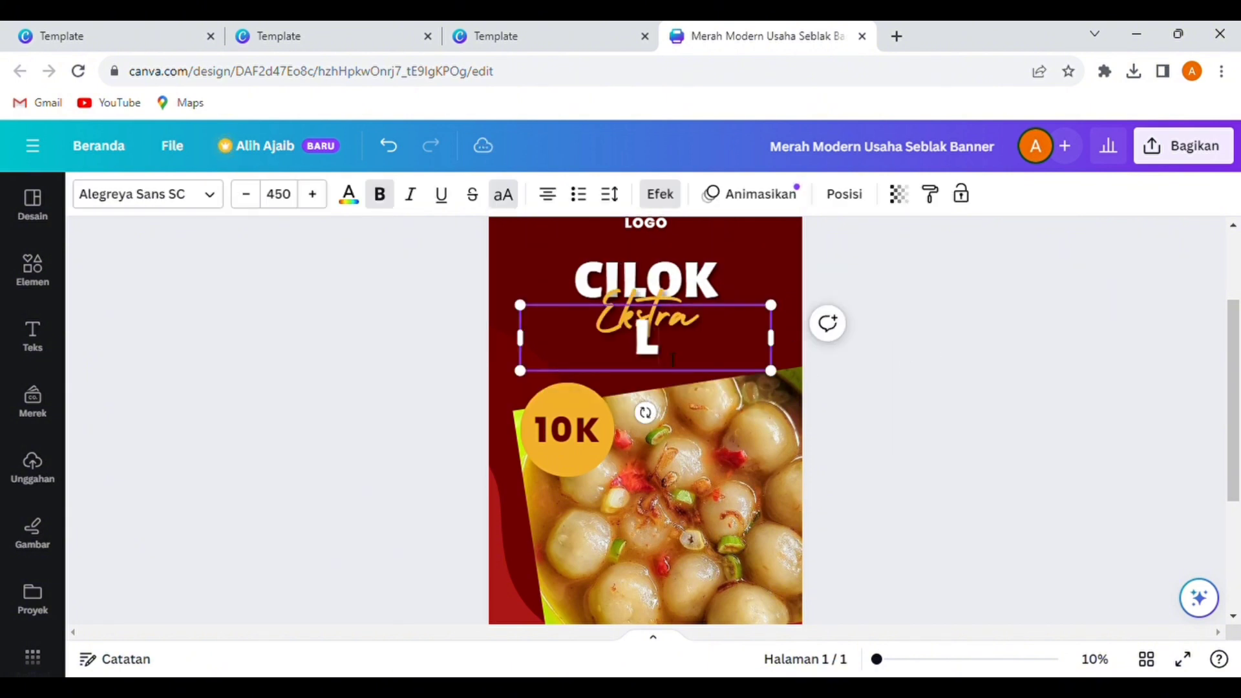
type("KUAH")
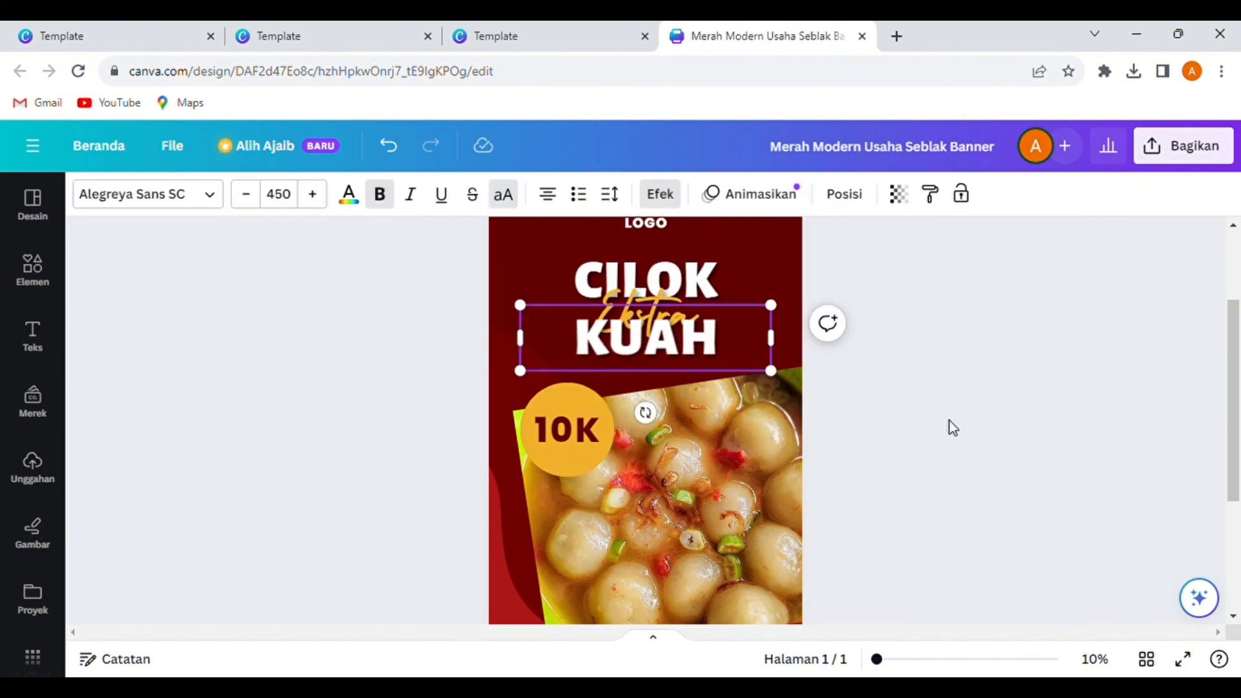
left_click(953, 427)
- Replace the yellow script word "Ekstra" over the headline with "seuhah" and set its font size to 520
double_click(686, 323)
type("seu")
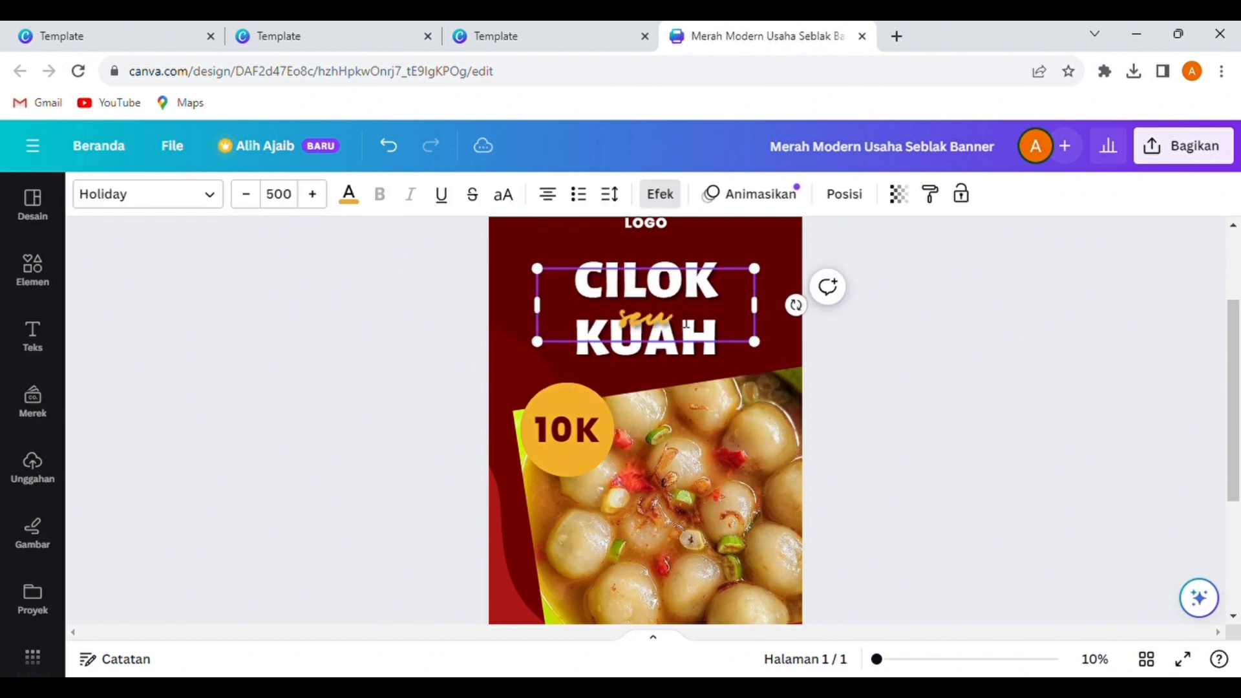
type("hah")
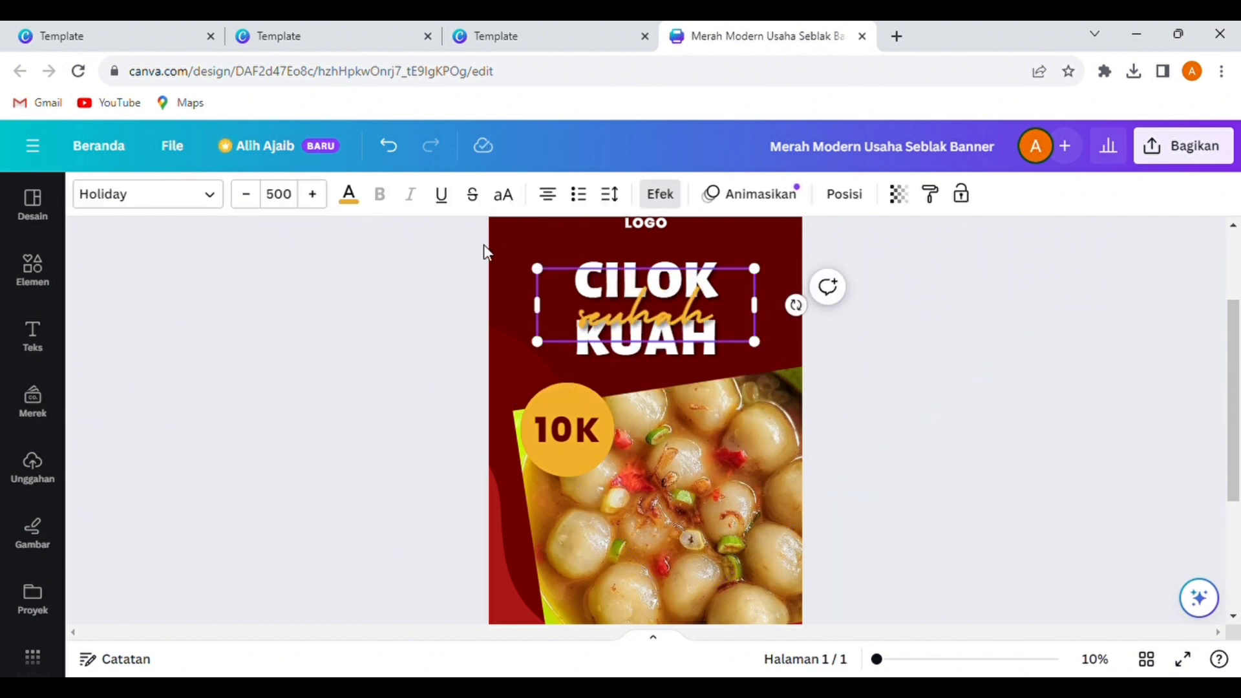
left_click(323, 194)
left_click(324, 194)
left_click(323, 194)
left_click(313, 194)
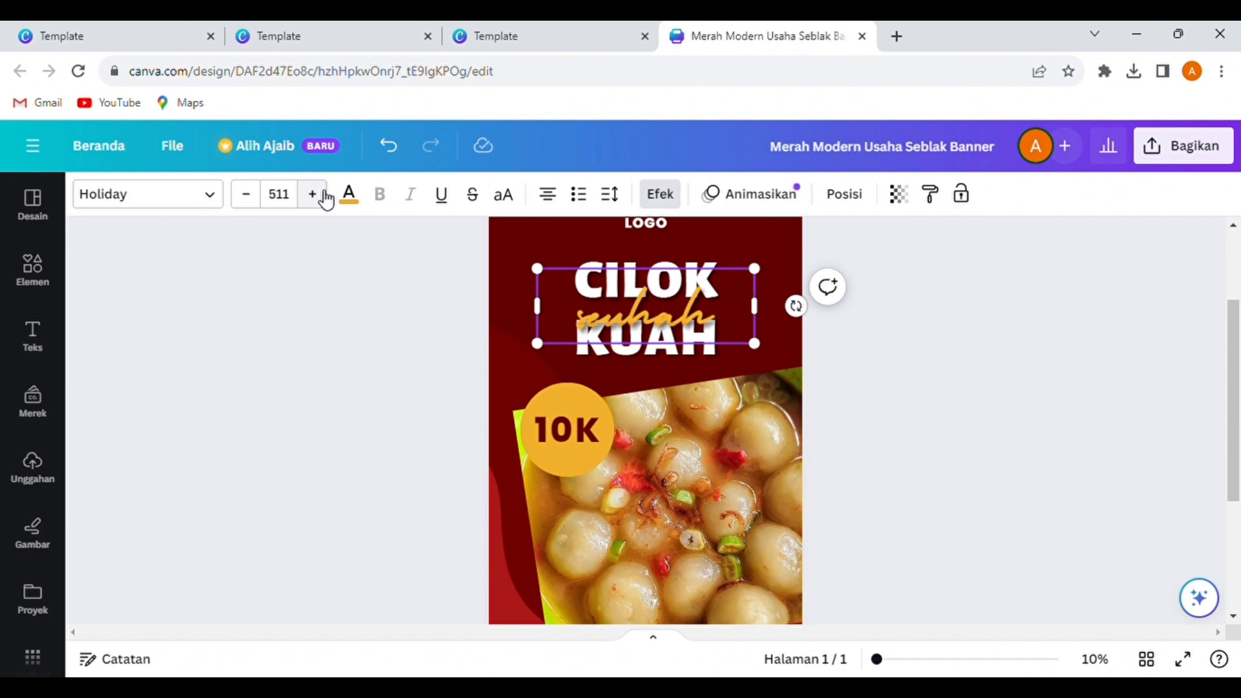
left_click(313, 194)
left_click(312, 194)
left_click(313, 194)
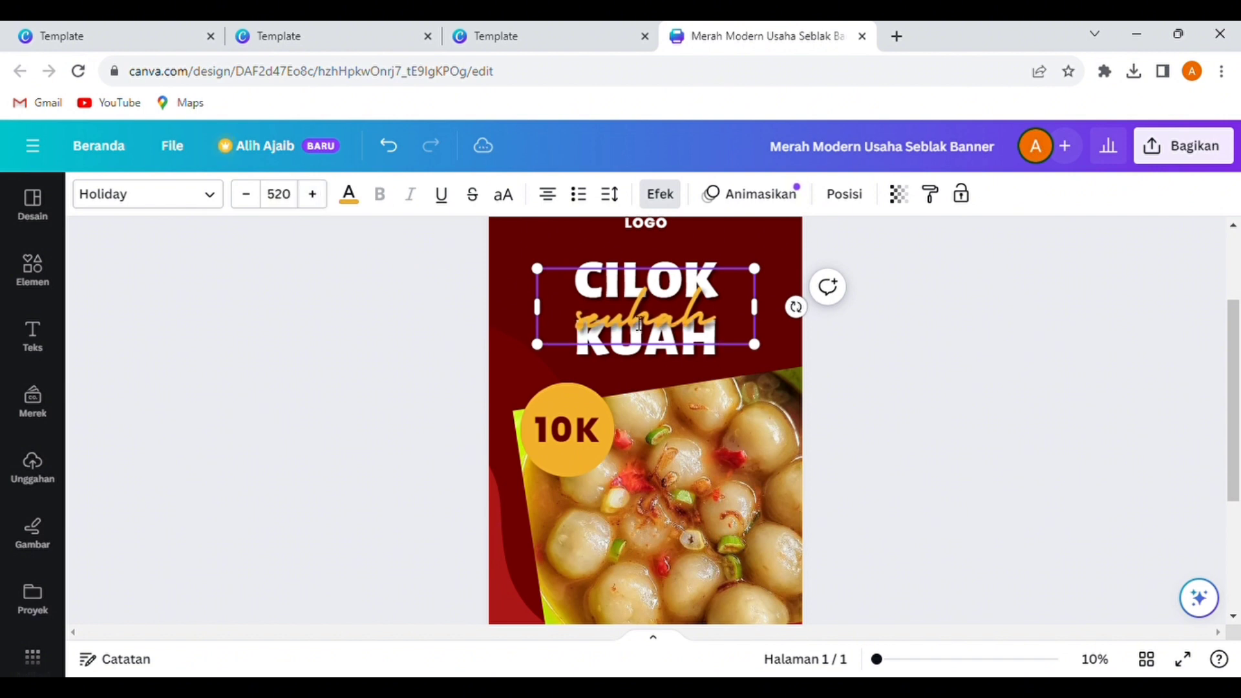
left_click(1012, 362)
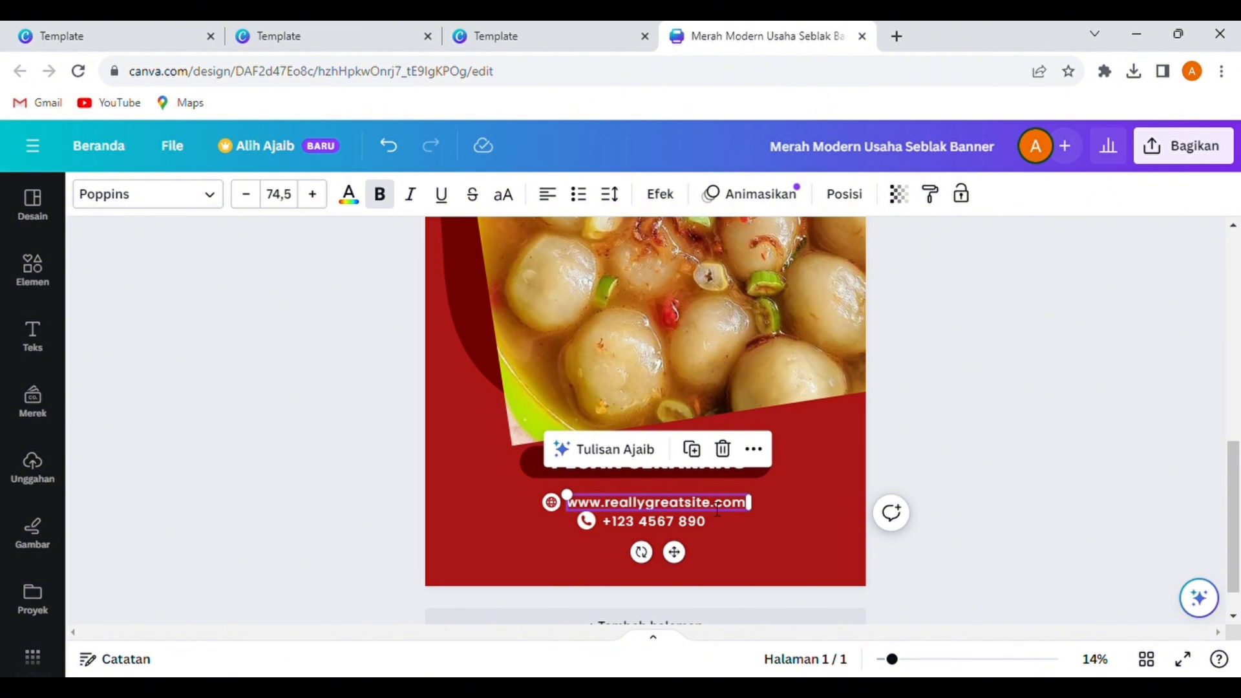
key("ctrl+a")
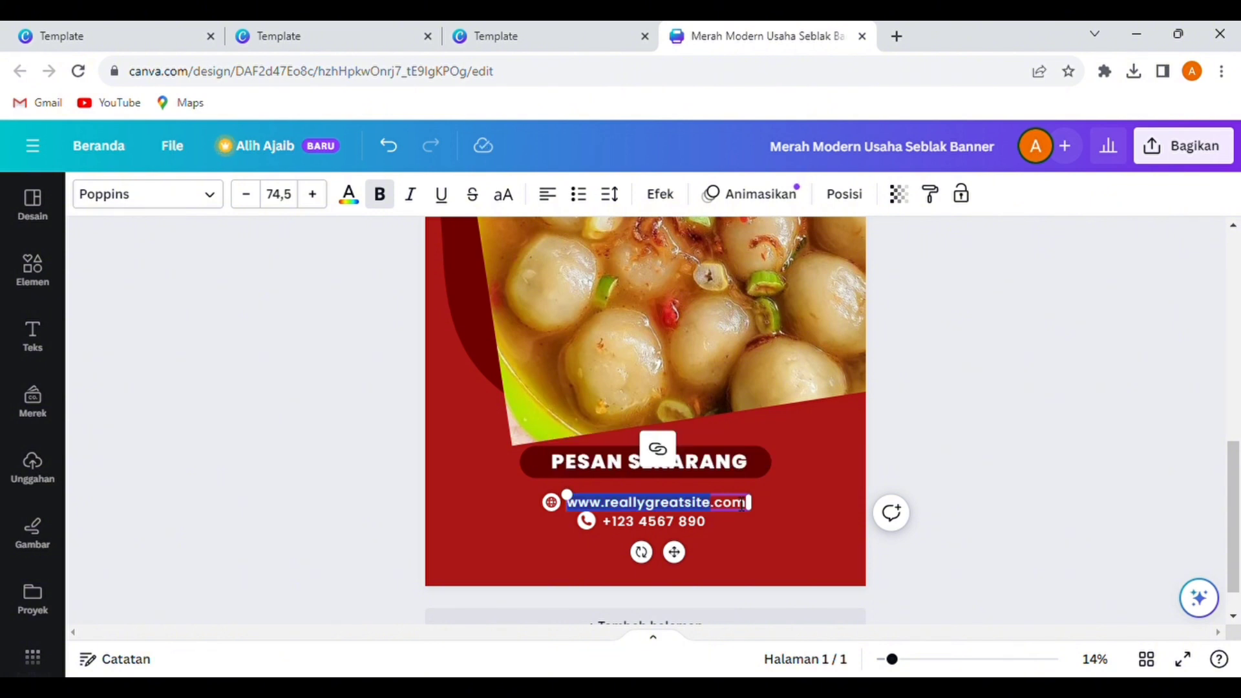
key("BackSpace")
type("htt")
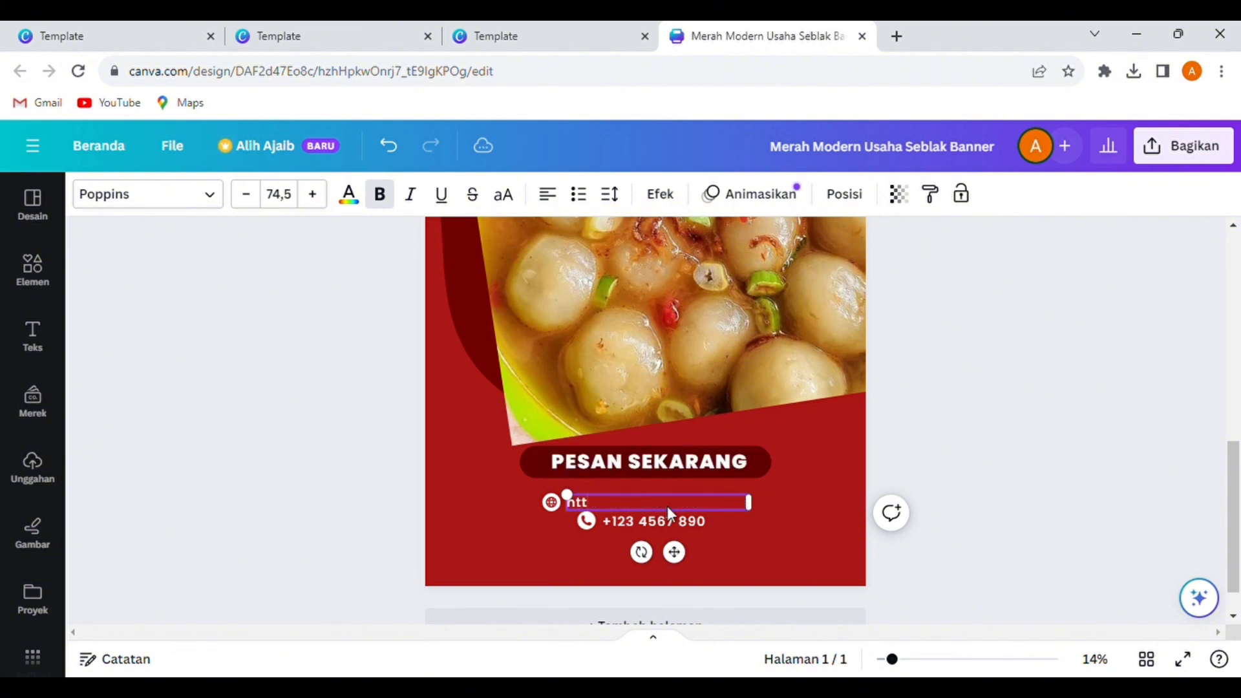
type("ps;")
type("//")
type("cilokkuah")
type("seyhah")
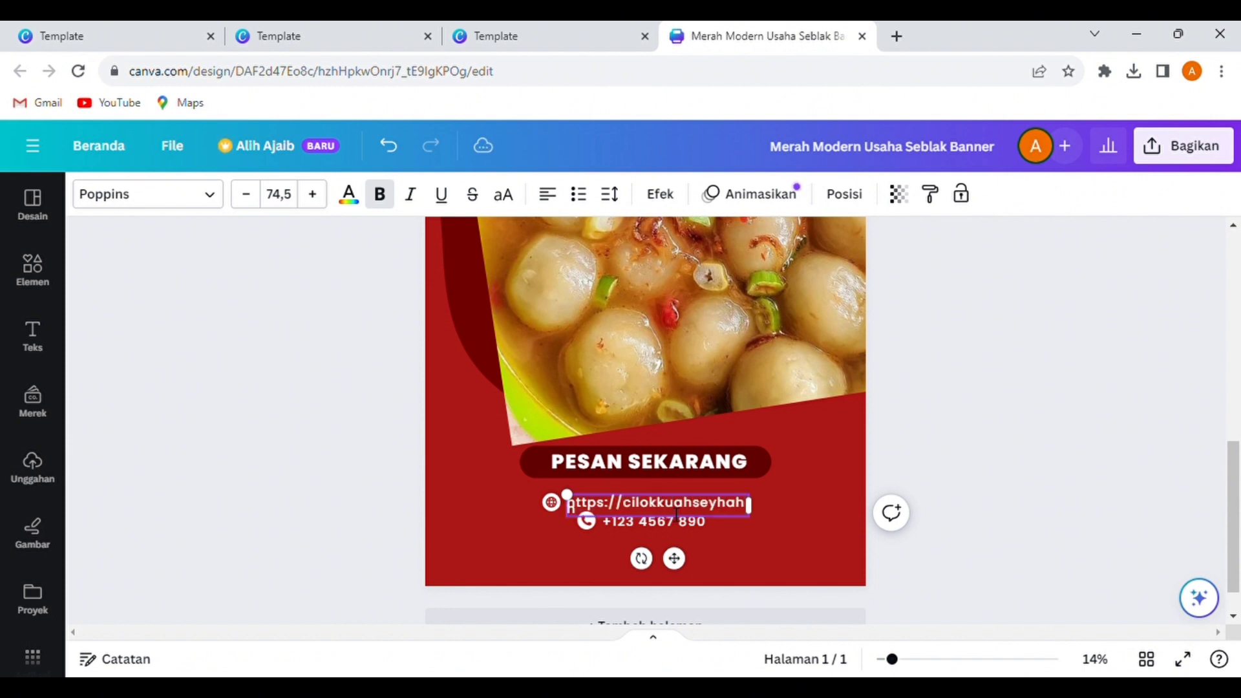
key("BackSpace")
key("BackSpace")
key("BackSpace")
key("BackSpace")
key("BackSpace")
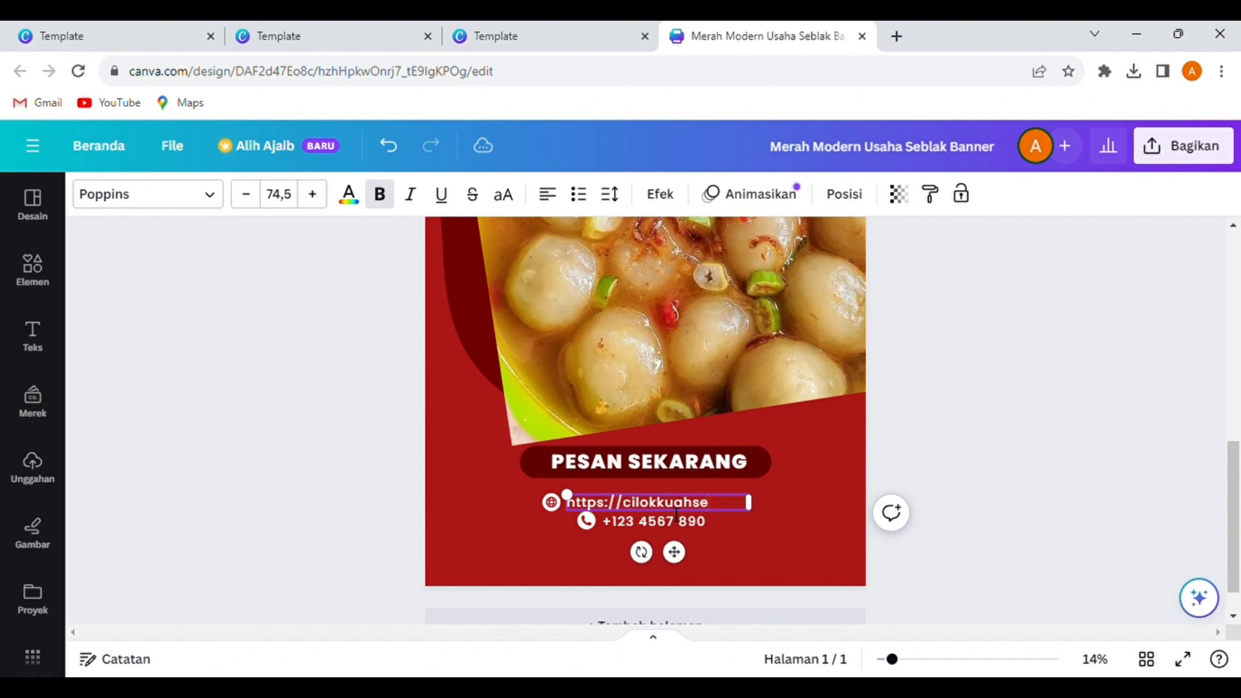
type("euhah")
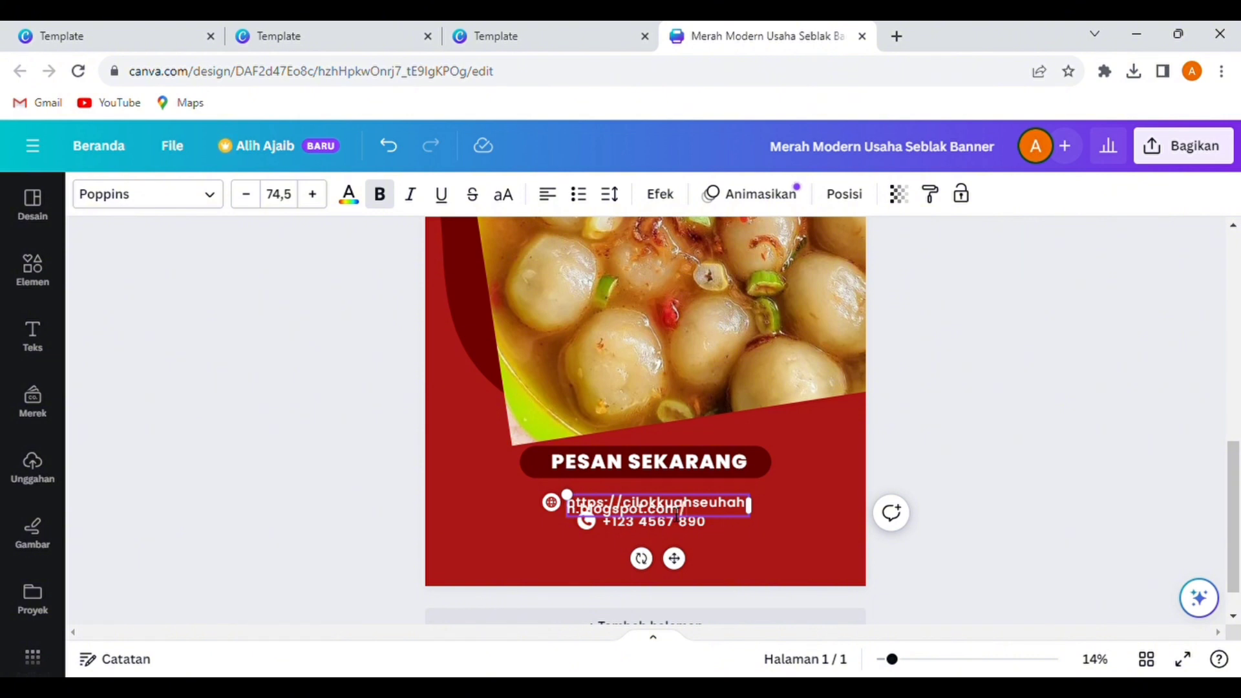
scroll(992, 342, "down", 1)
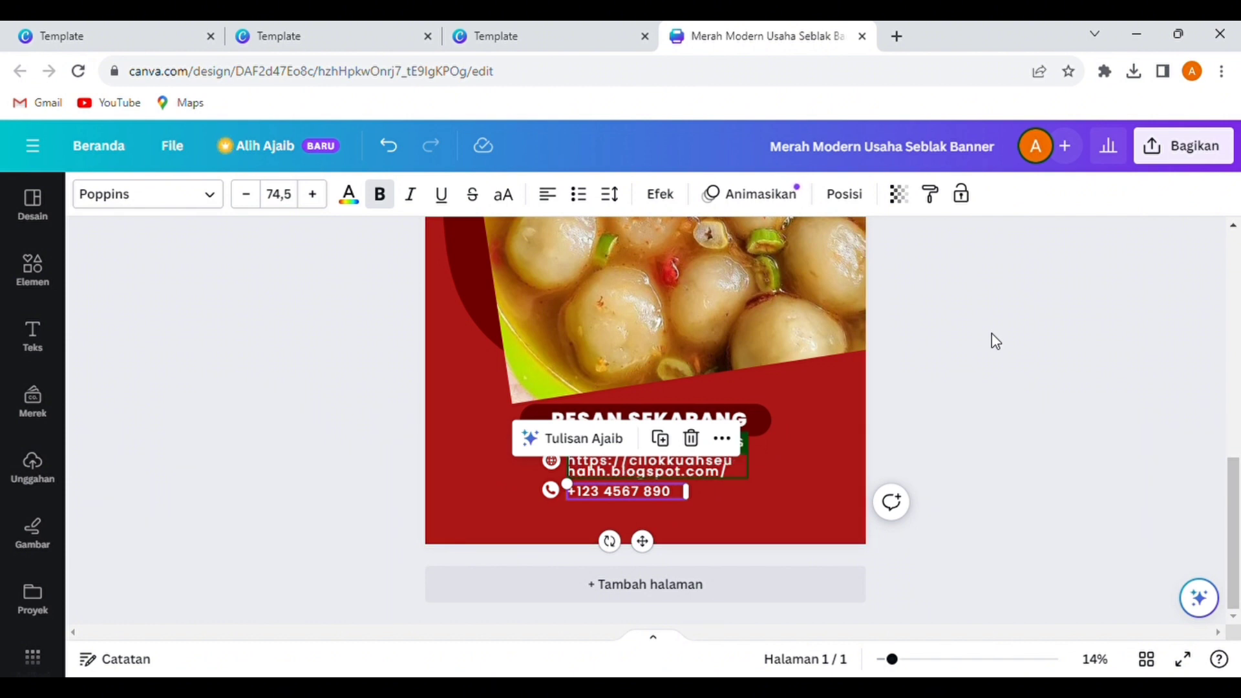
left_click(892, 404)
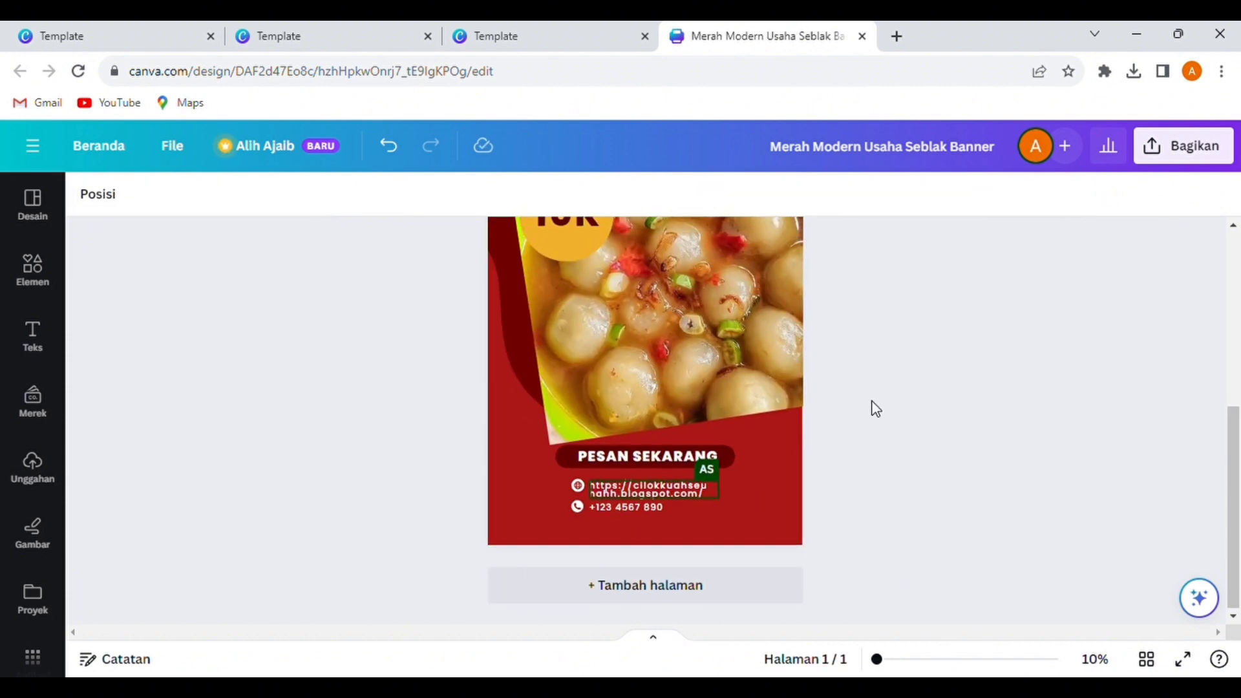
- Replace the "LOGO" text above the banner's headline with "NEW MENU"
scroll(875, 408, "up", 5)
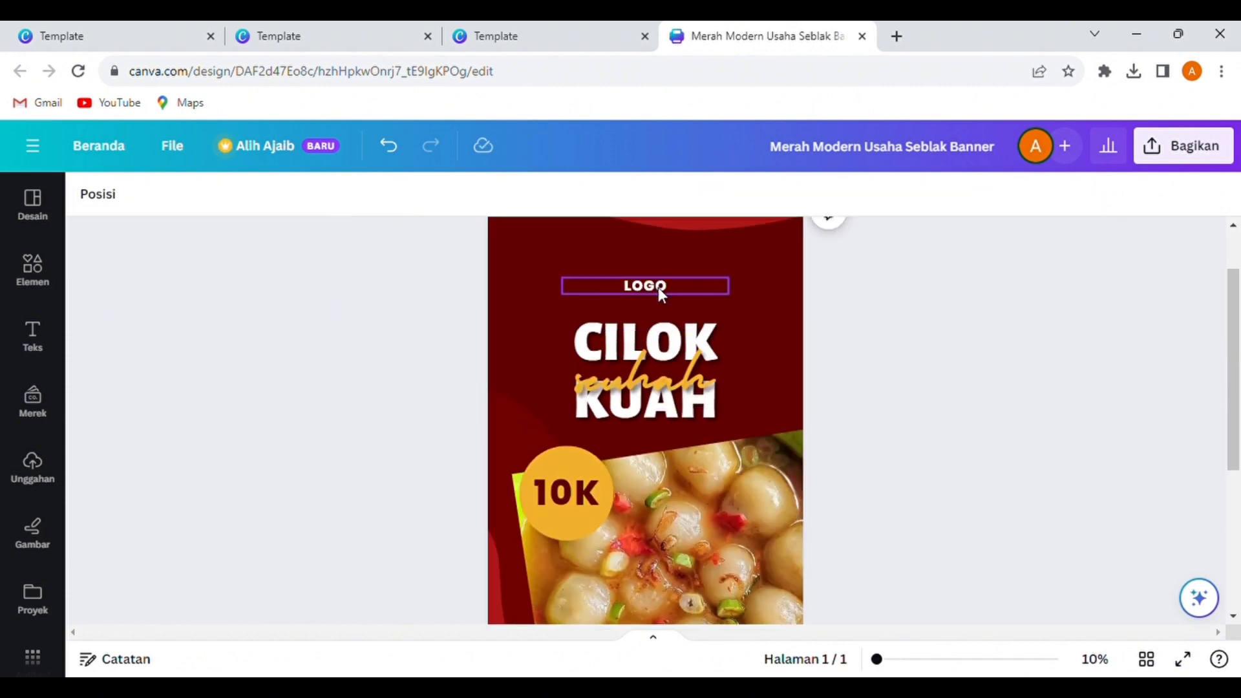
left_click(660, 290)
double_click(659, 290)
type("NEW MENU")
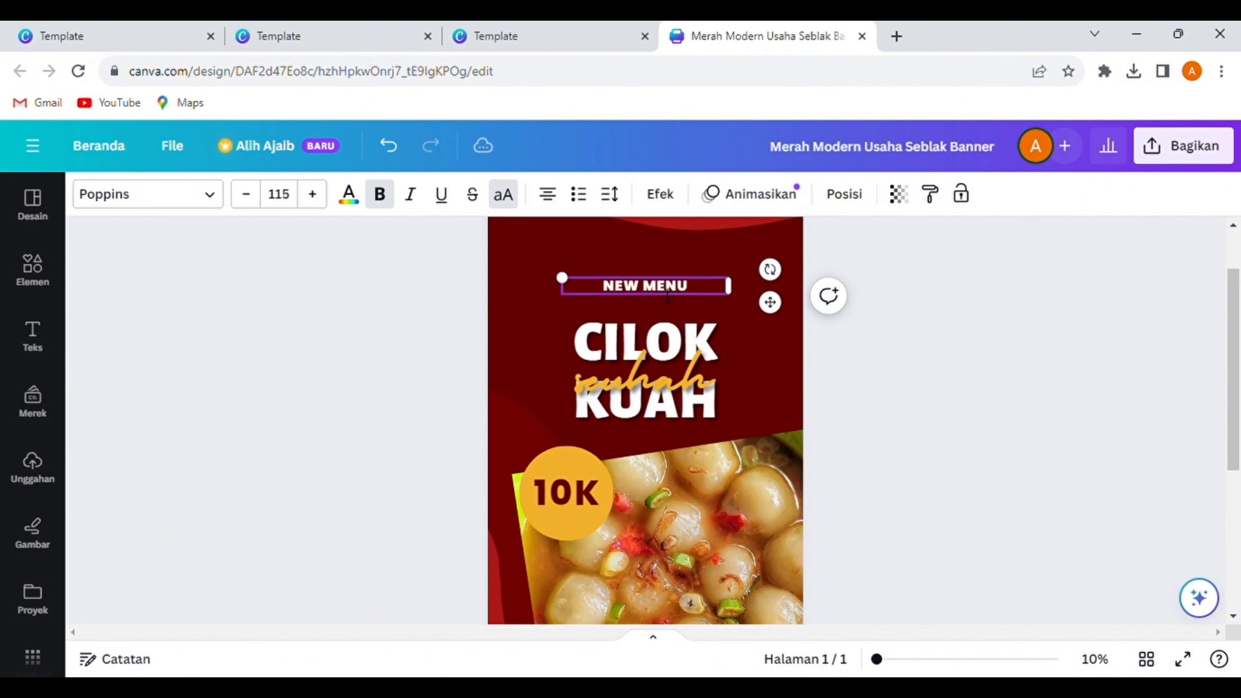
left_click(941, 416)
- Download the finished banner as a PNG at size 1 (3,456 × 6,912 pixels)
scroll(941, 416, "down", 4)
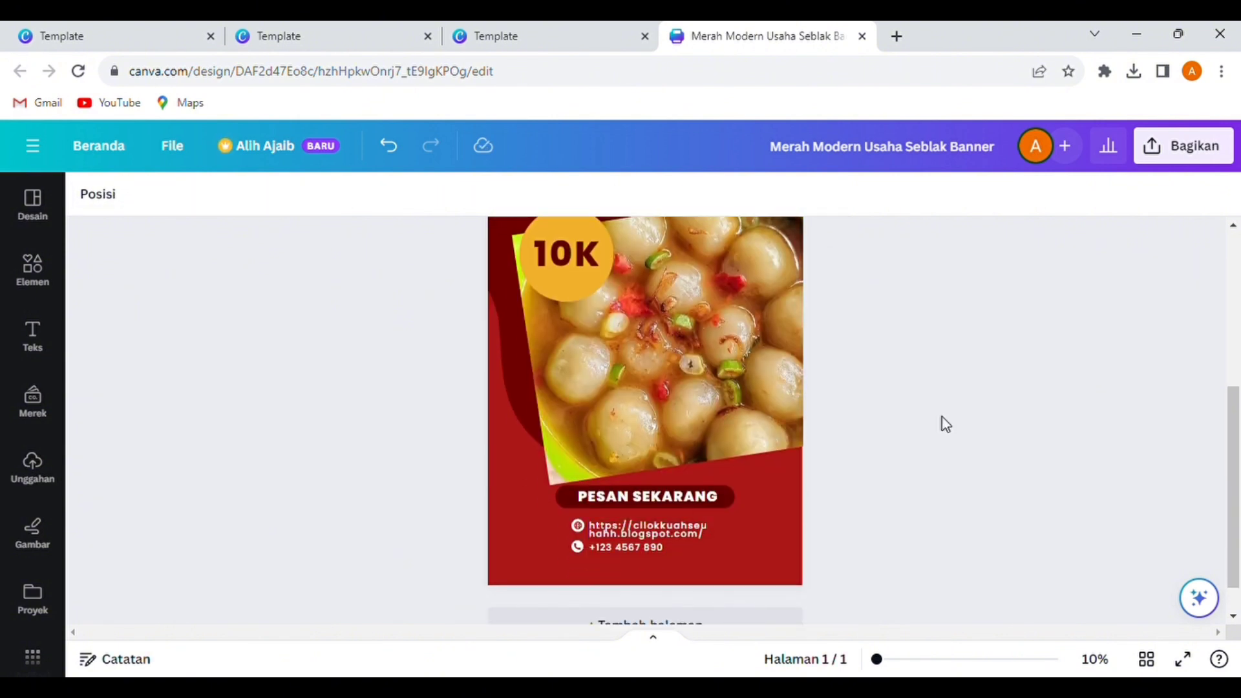
left_click(1182, 149)
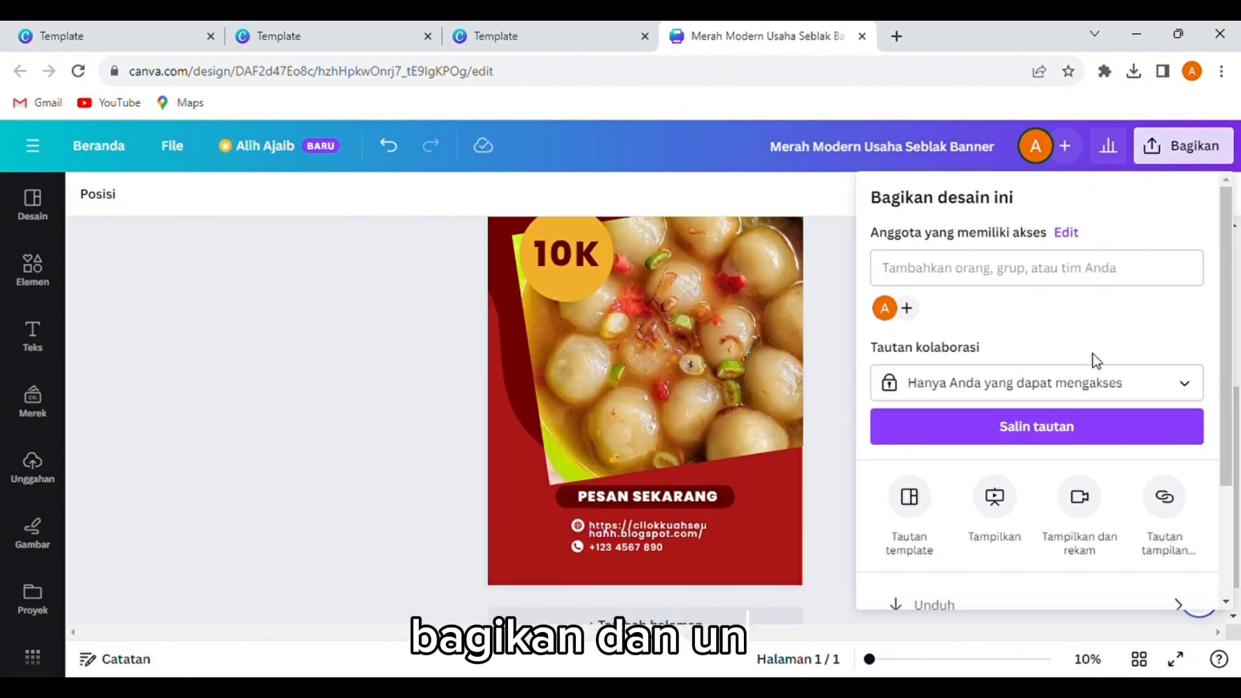
left_click(931, 607)
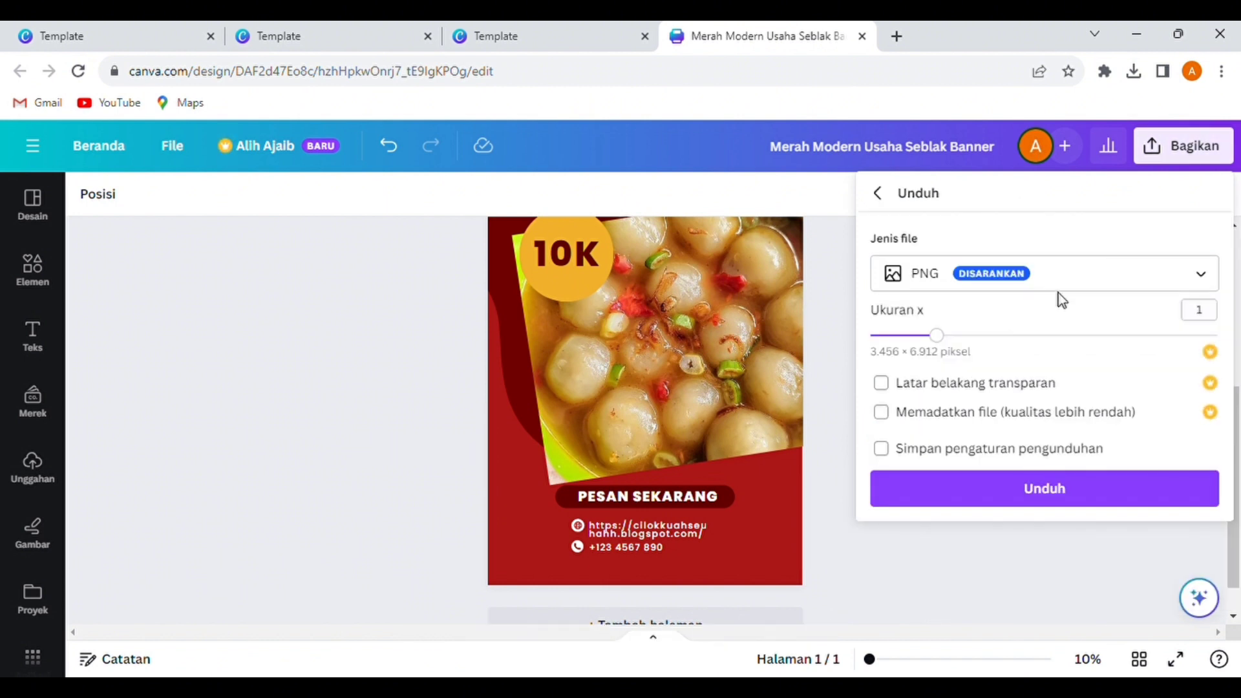
left_click(976, 498)
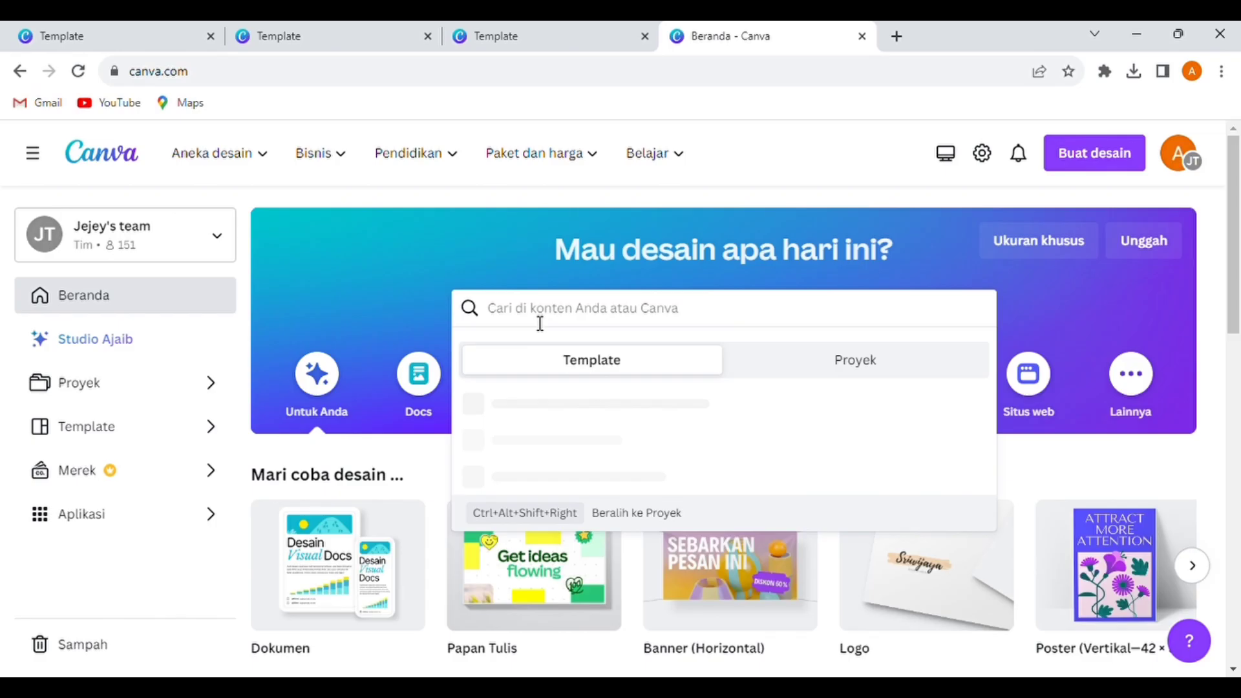
- Search the Canva templates for "presentasi"
type("presentasi")
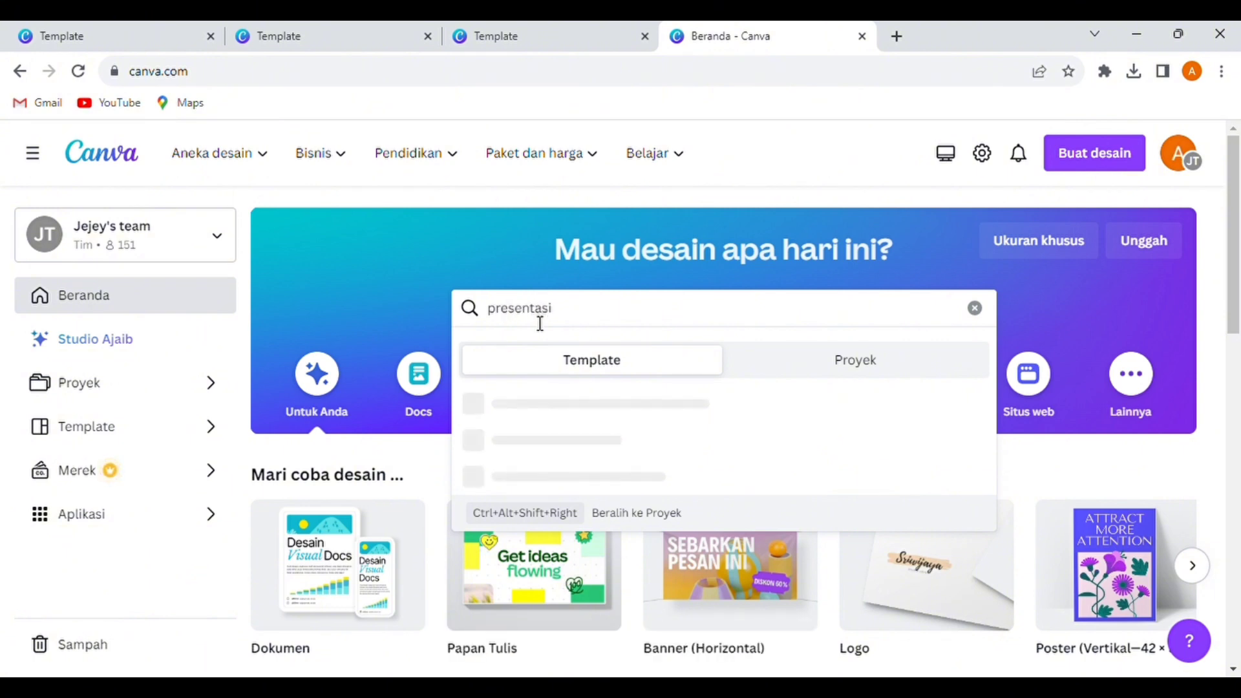
key("Return")
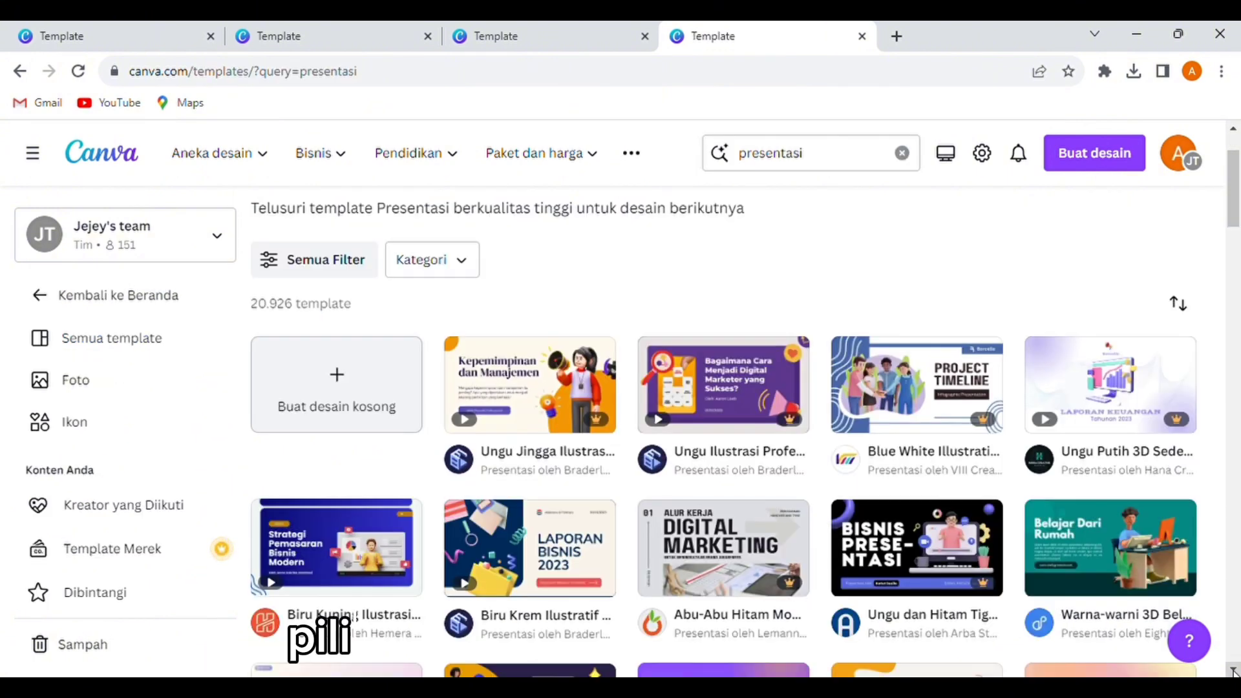
- Choose the "Yellow and Blue Modern Shapes Startup Company Presentation" template from the results and open it for customizing
scroll(1233, 672, "down", 3)
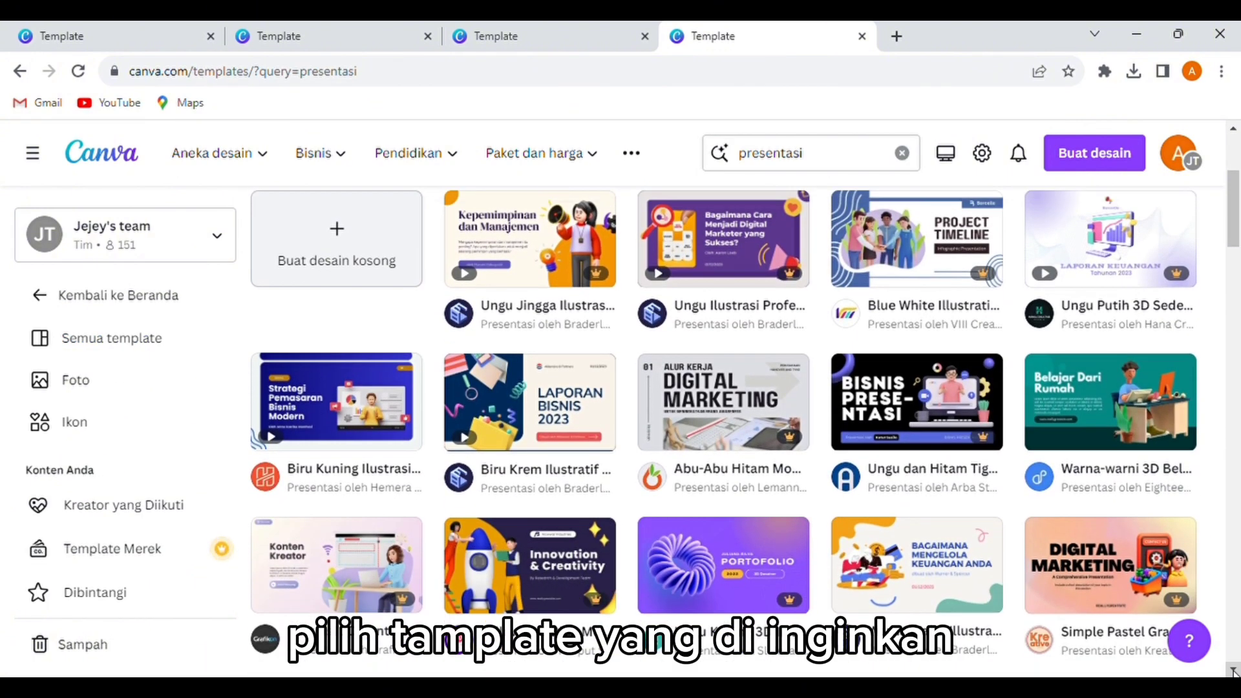
scroll(1233, 672, "down", 3)
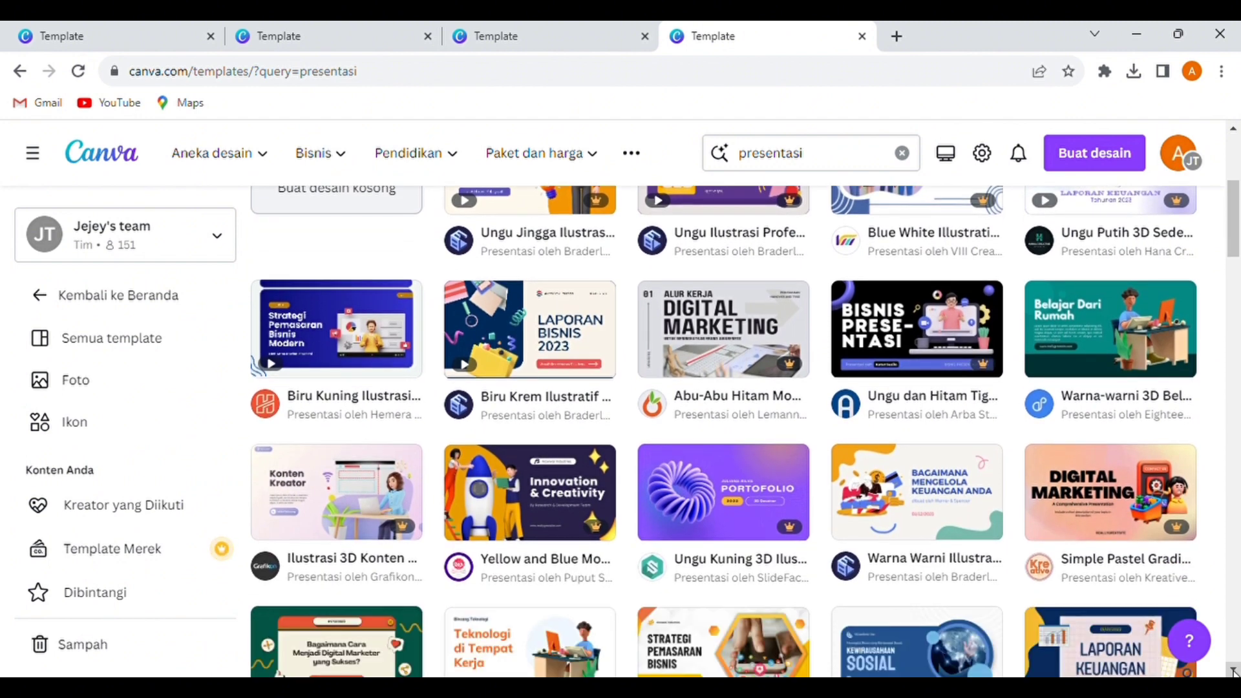
scroll(1233, 672, "down", 1)
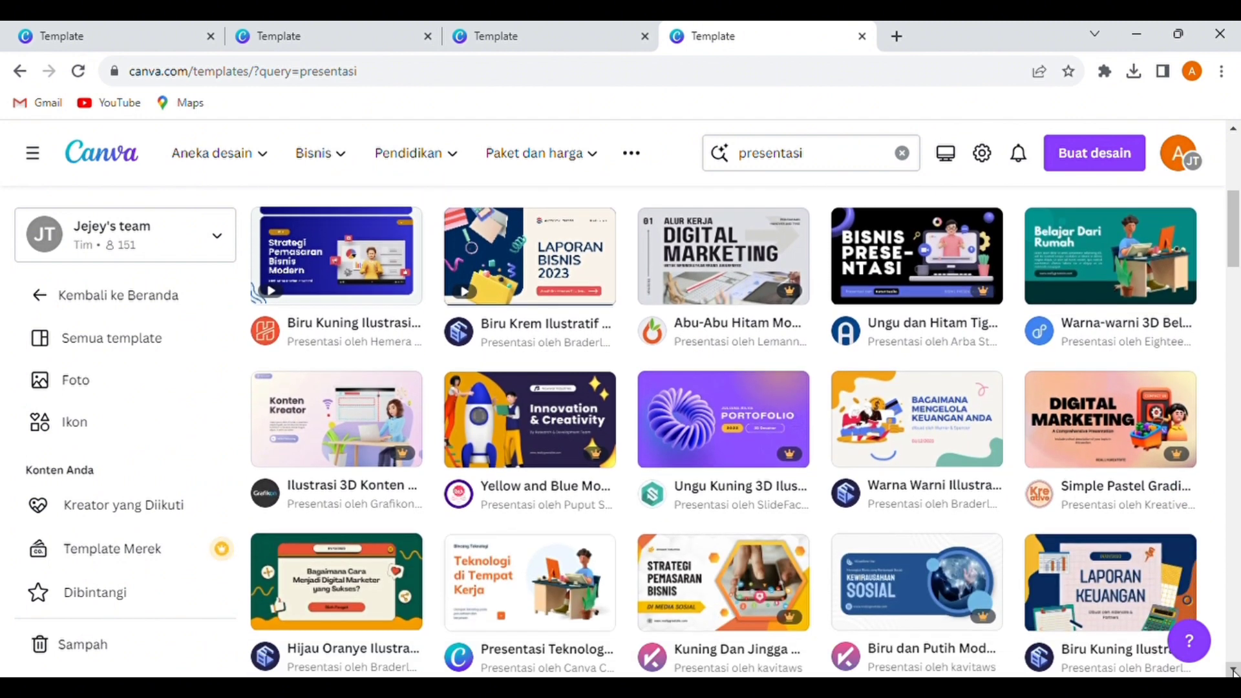
left_click(564, 416)
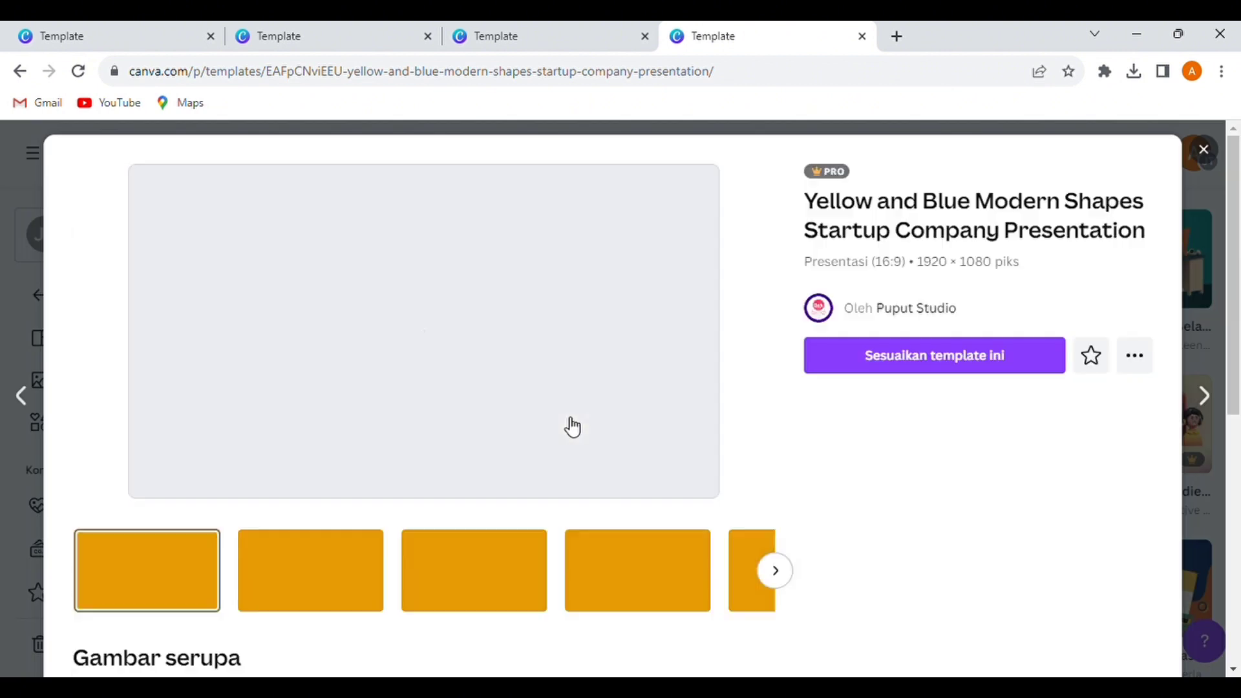
left_click(905, 354)
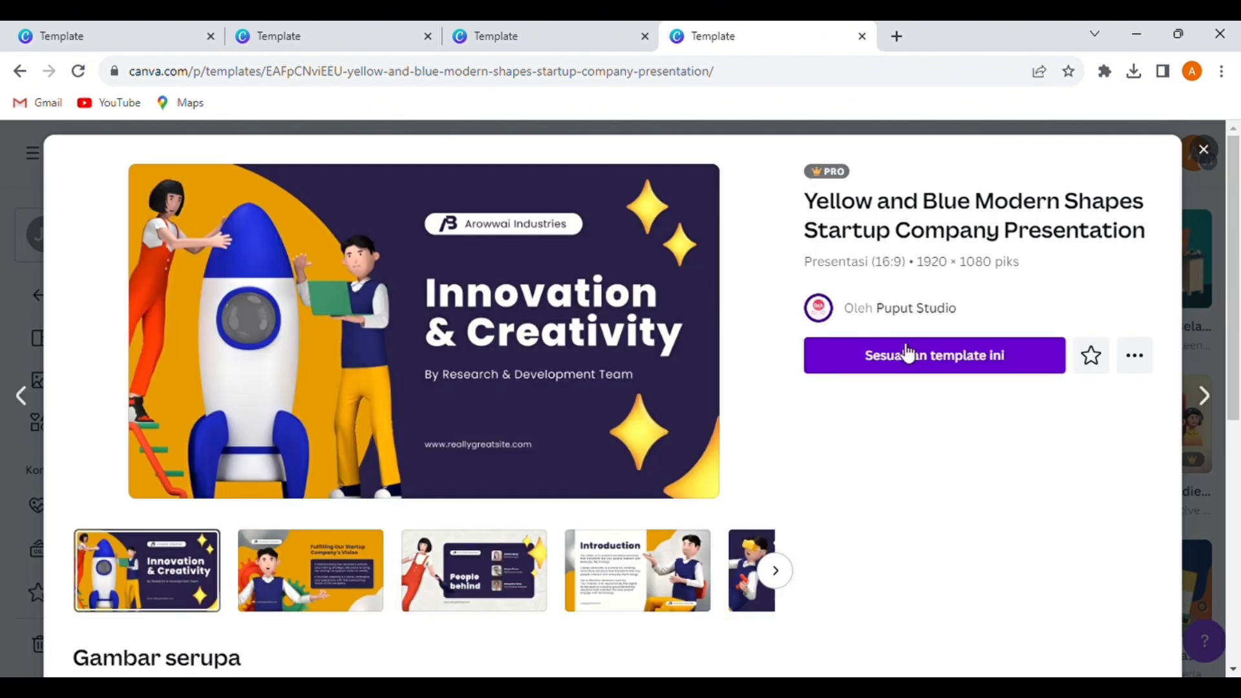
left_click(840, 346)
key("Delete")
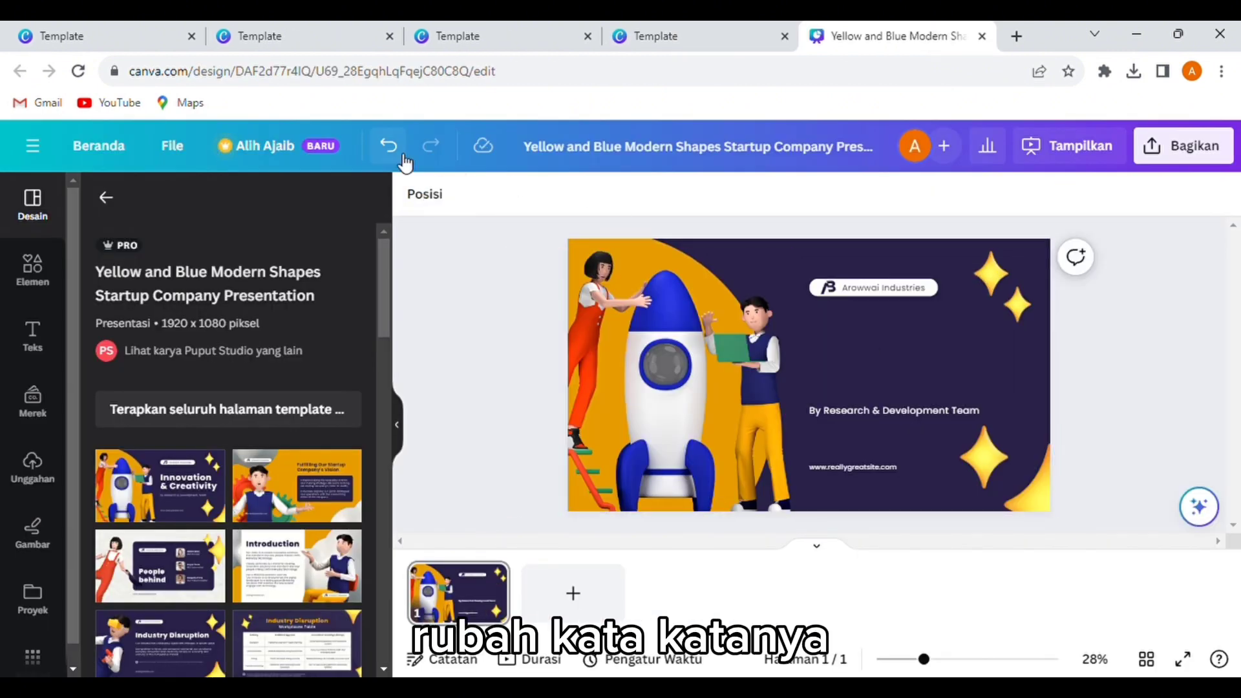
left_click(400, 155)
- Replace the cover slide's title with "MENGANALISIS PASAR KONSUMEN"
left_click(913, 349)
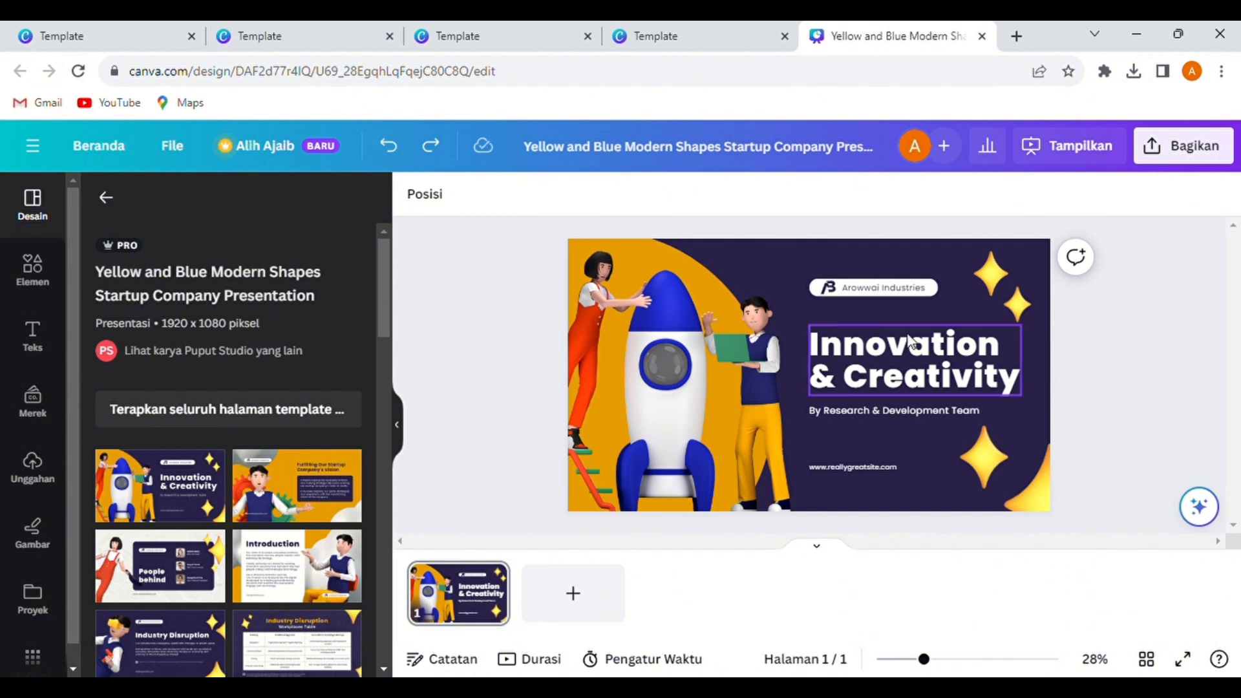
left_click(912, 357)
type("MENGANALISIS PASAR KONSUMEN")
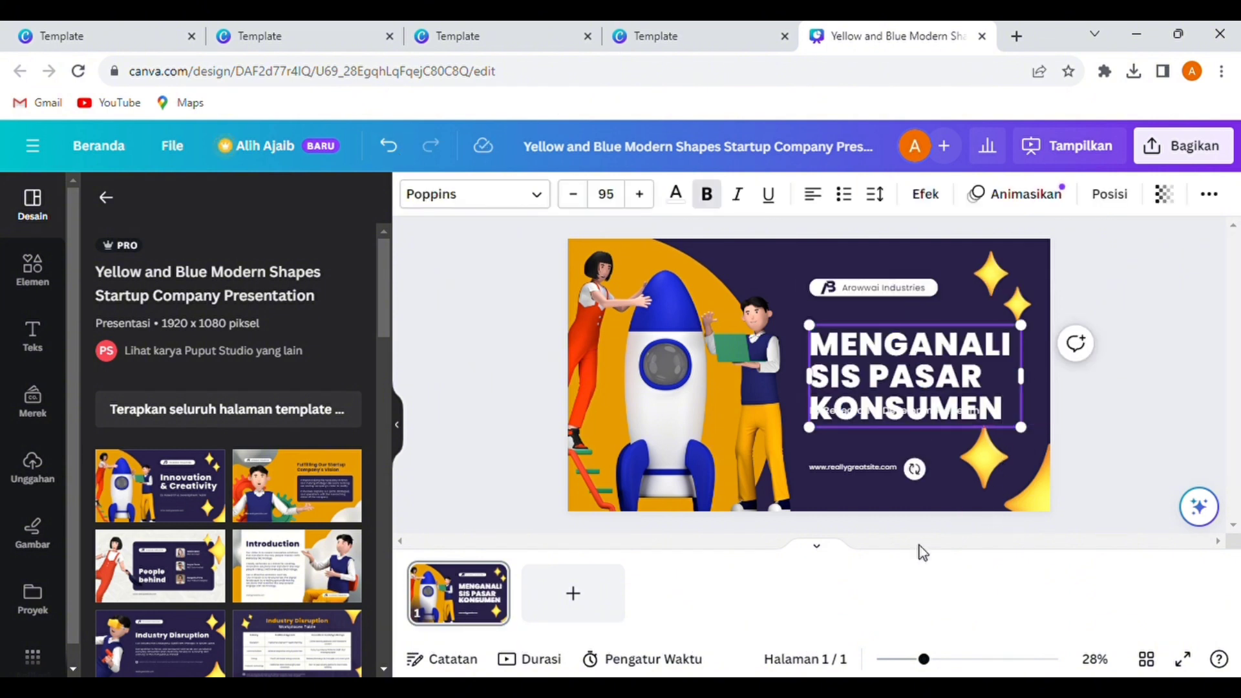
left_click(1172, 323)
- Shrink the cover title to font size 77.4 and widen its text box to about 875 so "MENGANALISIS" fits on one line
left_click(905, 425)
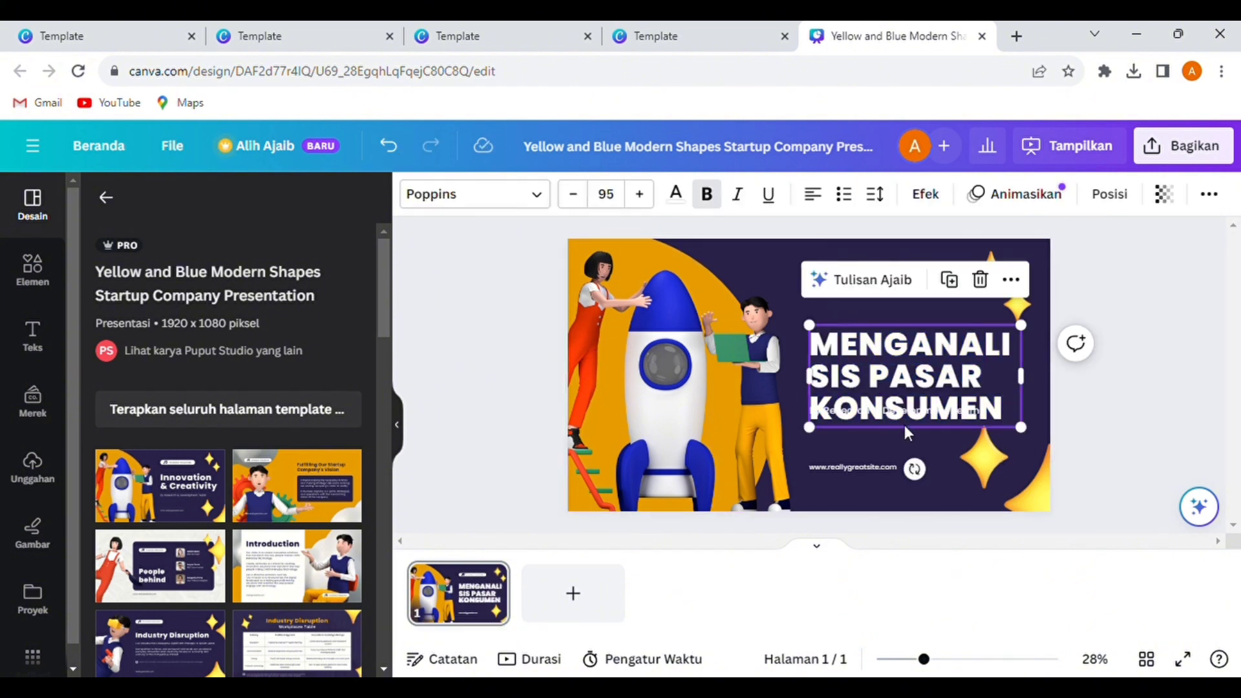
left_click_drag(1021, 427, 981, 409)
left_click_drag(982, 366, 1034, 366)
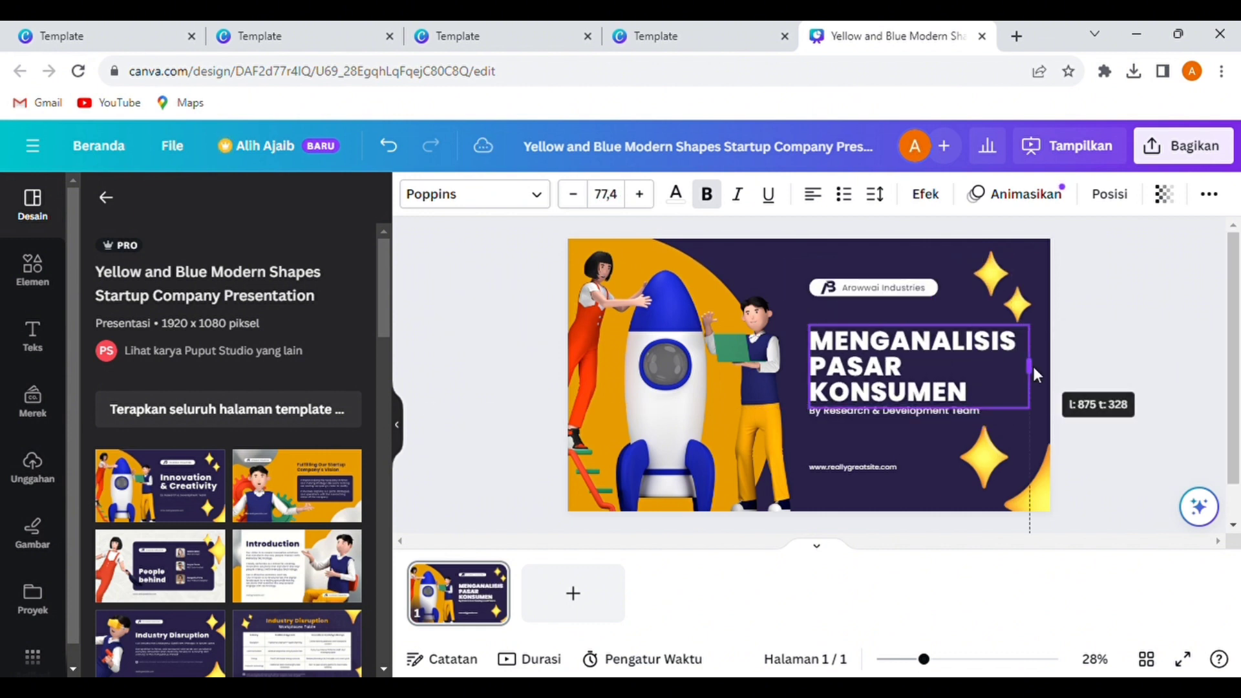
- Replace the subtitle under the cover title with "kelompok 5" and remove the website address below it
left_click(968, 522)
left_click(944, 409)
type("D")
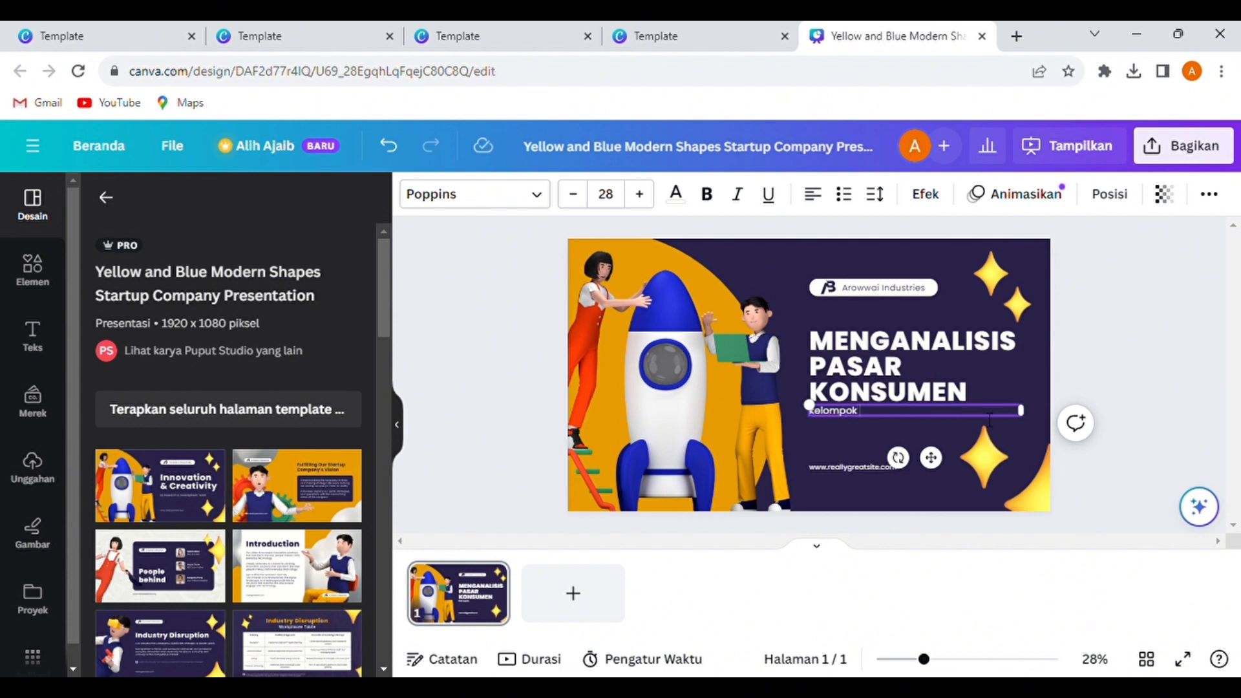
left_click(852, 465)
left_click(931, 420)
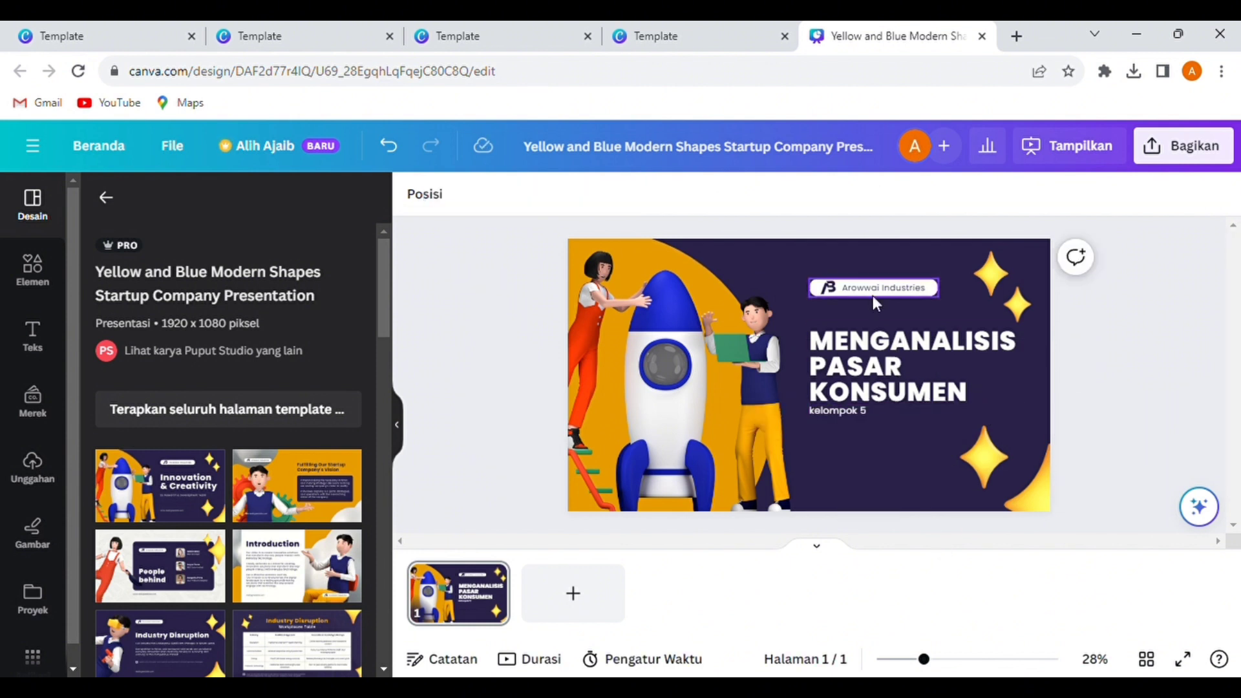
double_click(888, 290)
key("BackSpace")
left_click(830, 290)
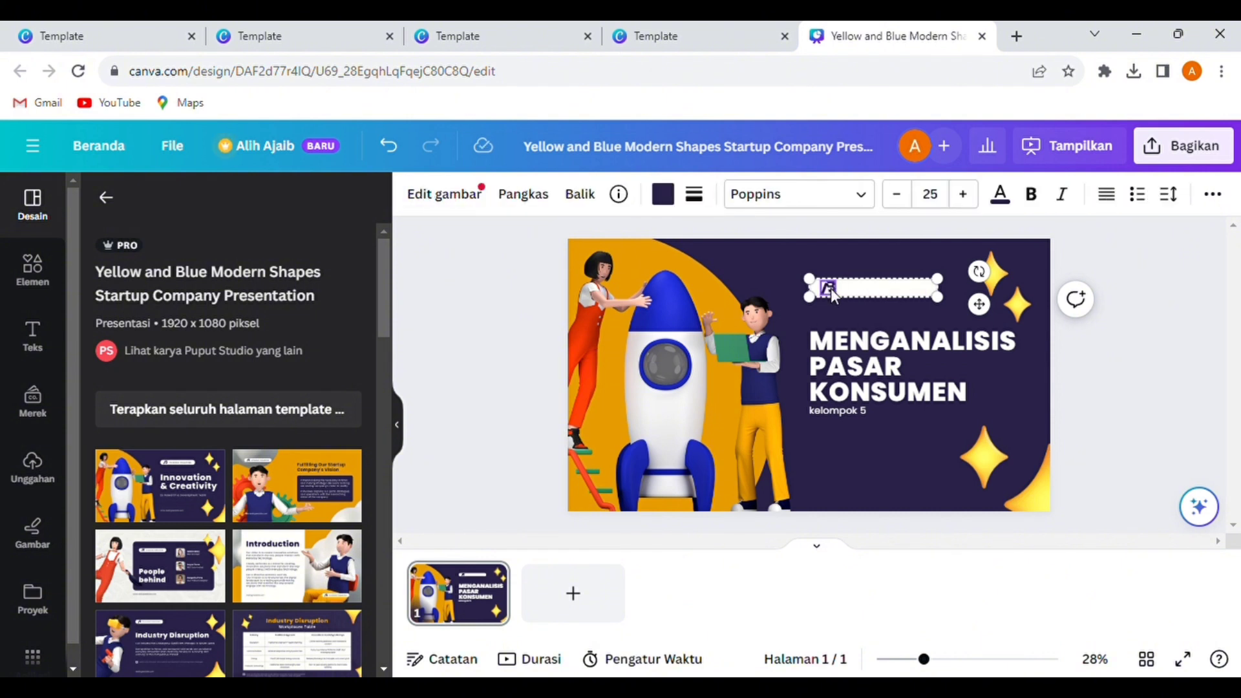
key("BackSpace")
left_click(836, 289)
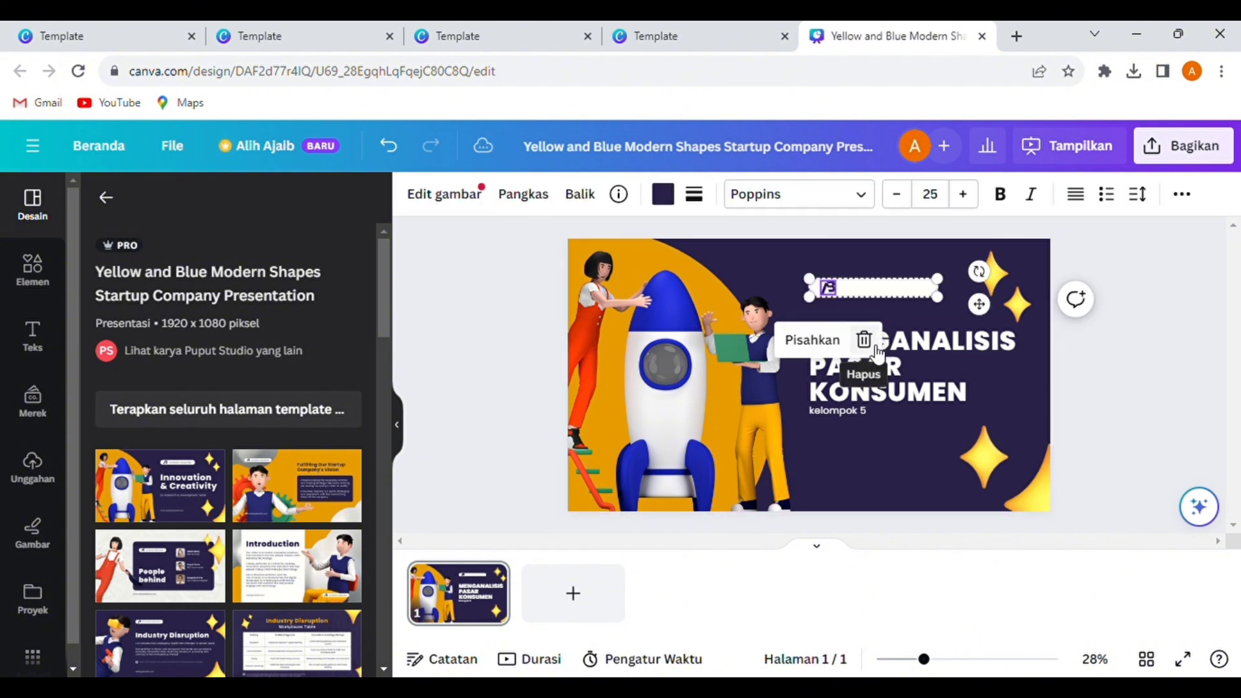
left_click(391, 147)
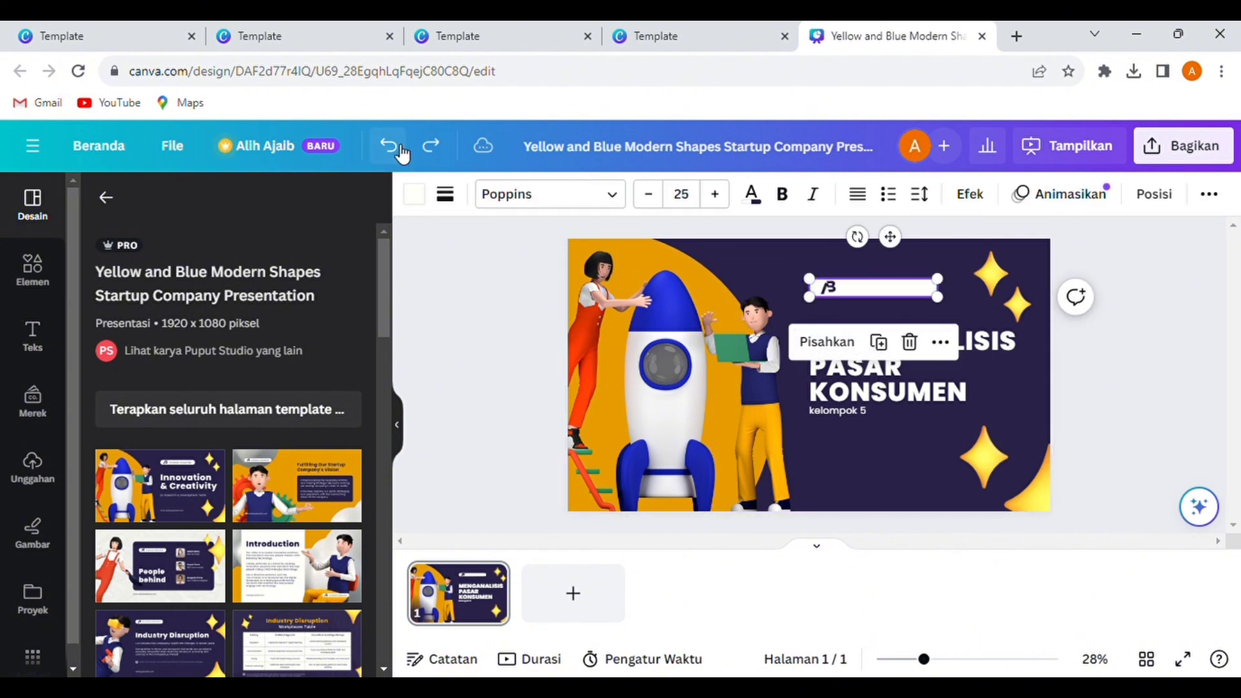
left_click(391, 147)
- Delete the logo from the white badge above the cover title and replace the badge text with "manajemen"
left_click(830, 288)
left_click(868, 342)
double_click(877, 294)
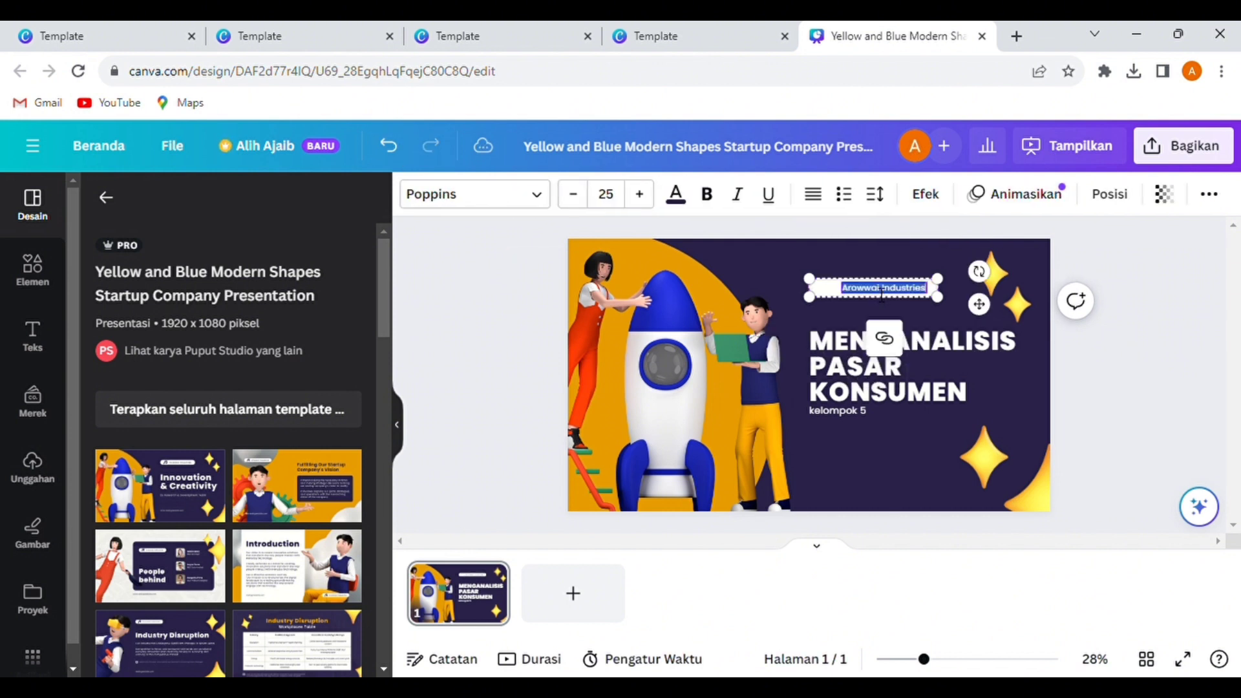
key("BackSpace")
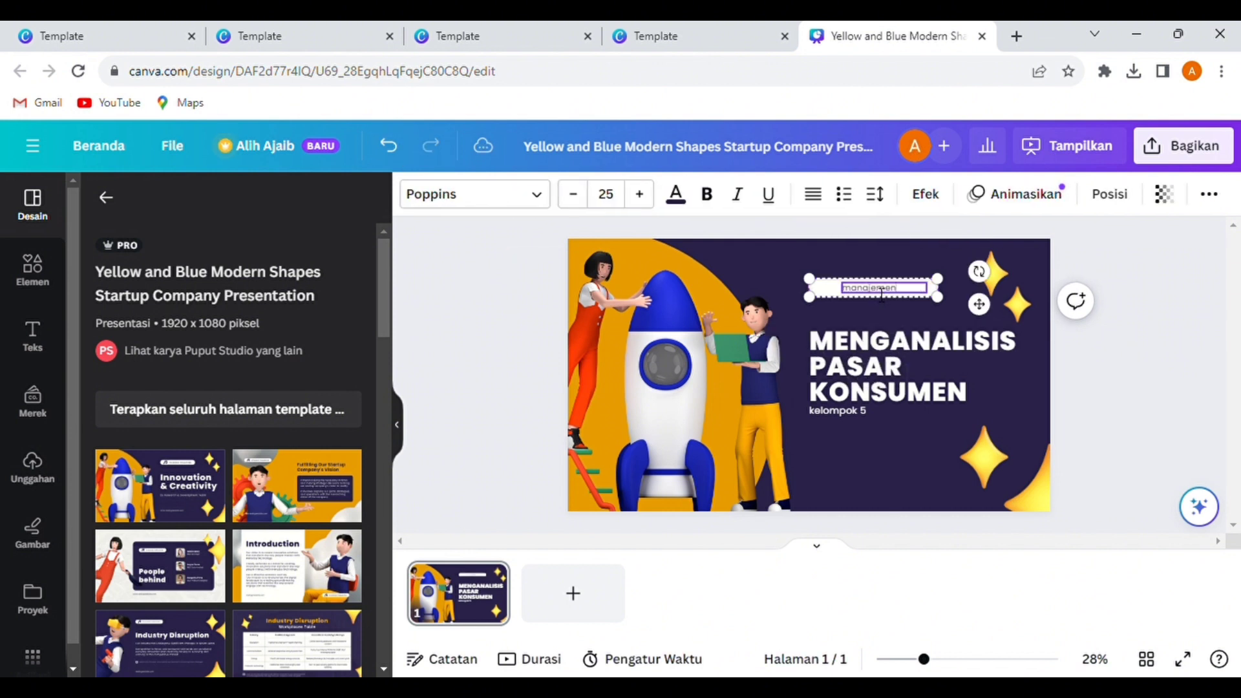
left_click(884, 488)
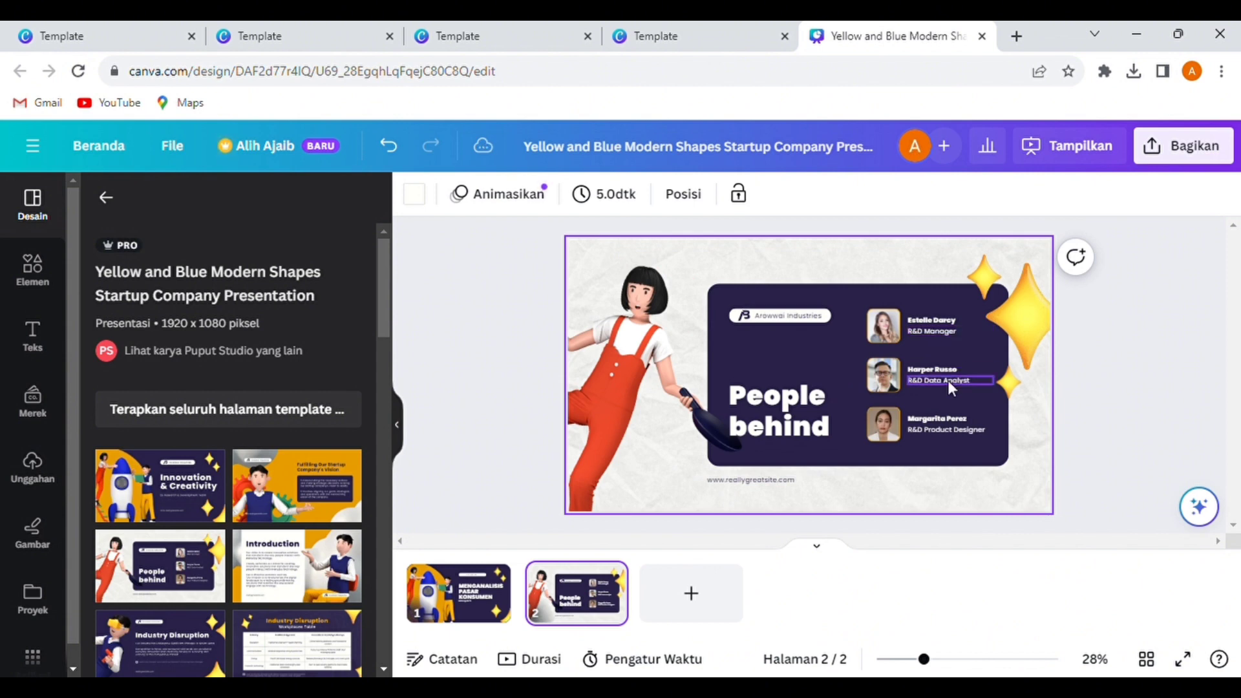
- Replace the role under the first team member on the "People behind" slide with "pemateri 1"
left_click(950, 331)
double_click(950, 329)
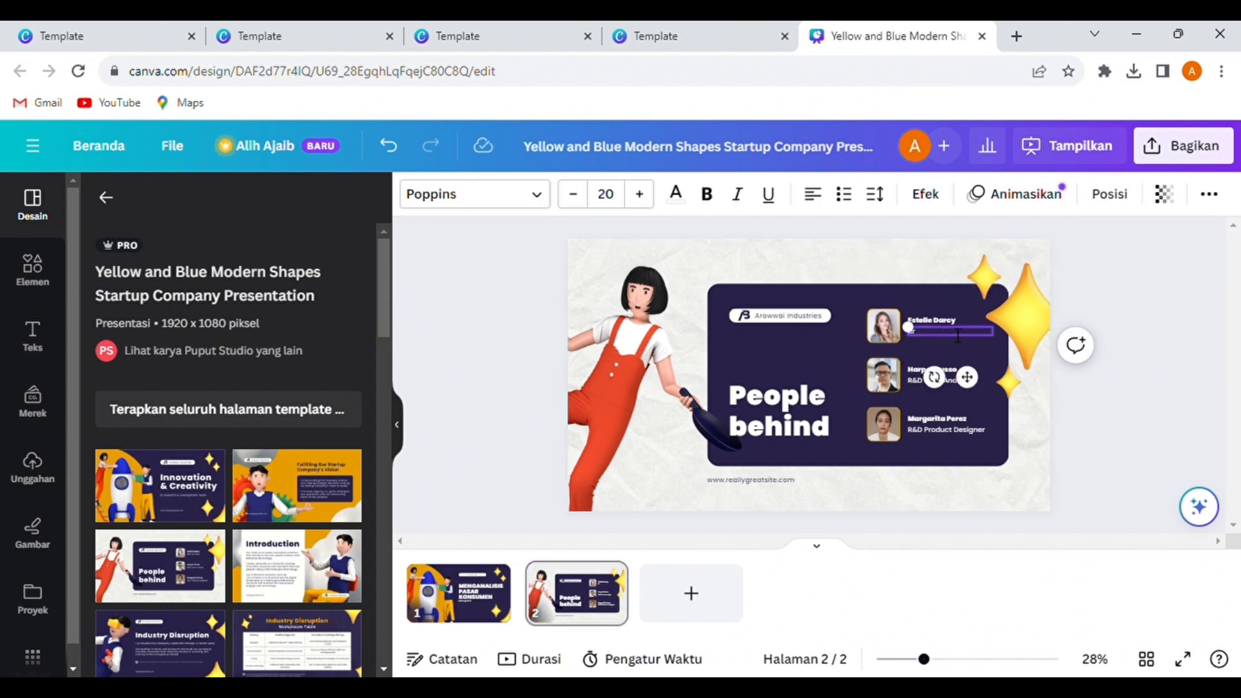
scroll(939, 338, "up", 5, "ctrl")
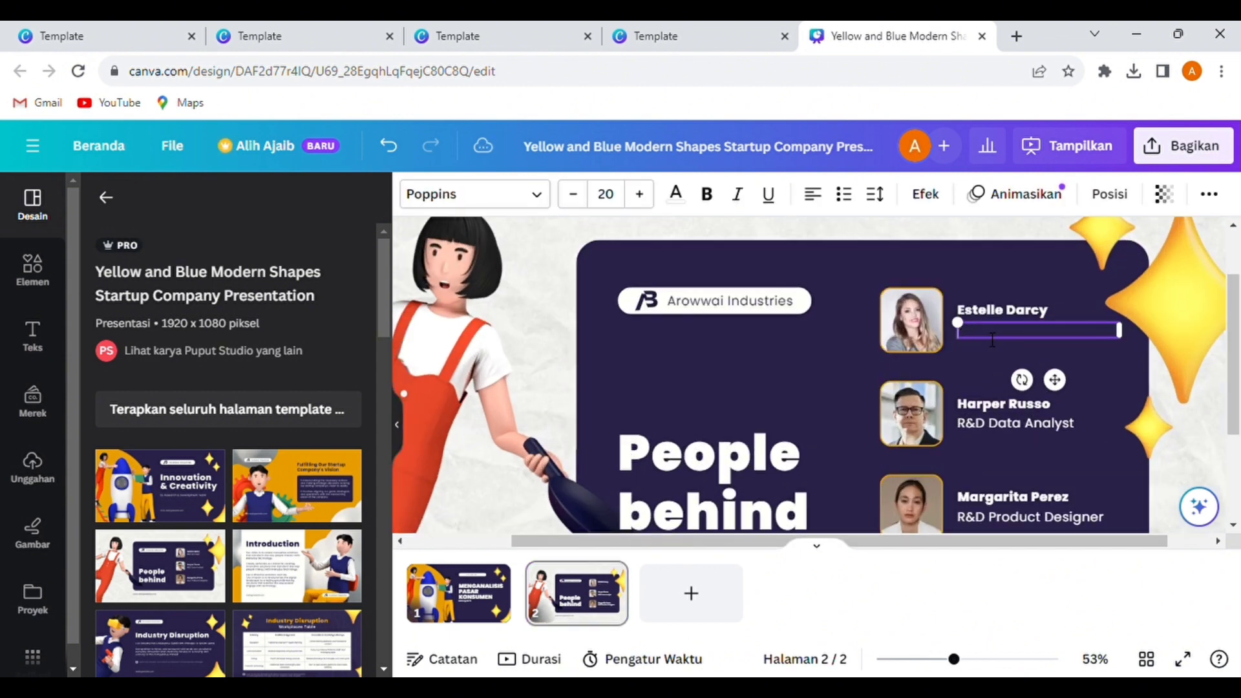
- Replace the second team member's role, "R&D Data Analyst", with "pemateri 1"
left_click(1003, 426)
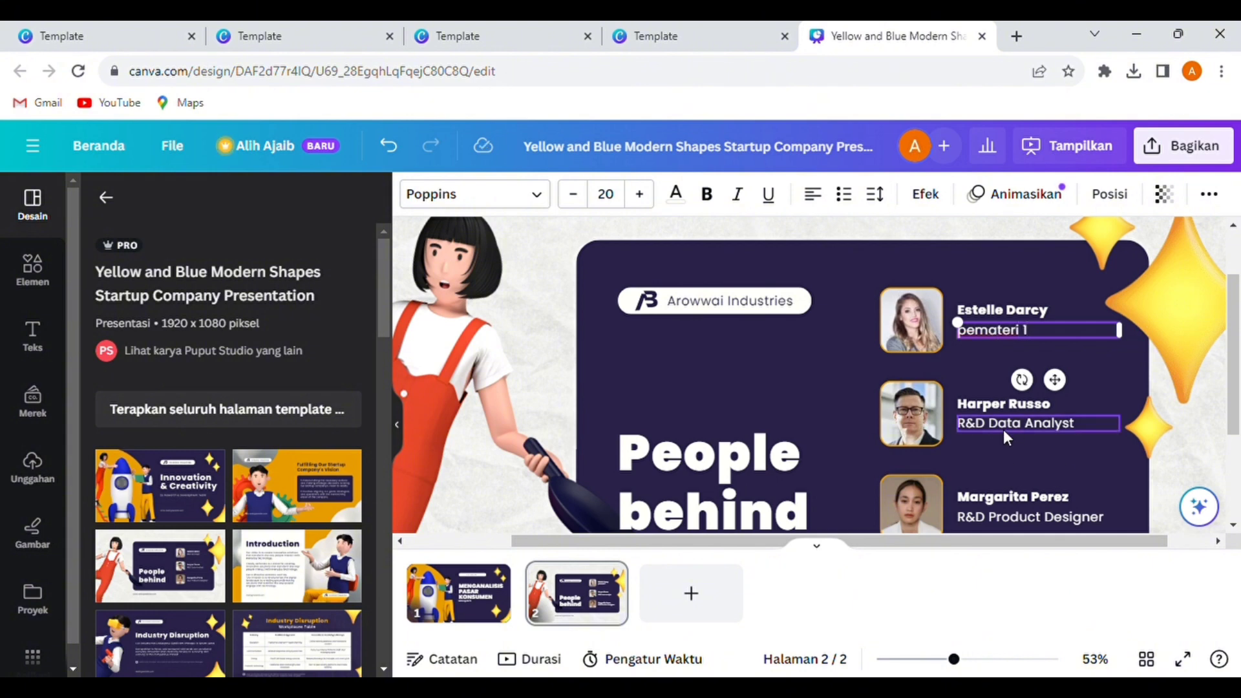
double_click(1003, 426)
type("pemateri")
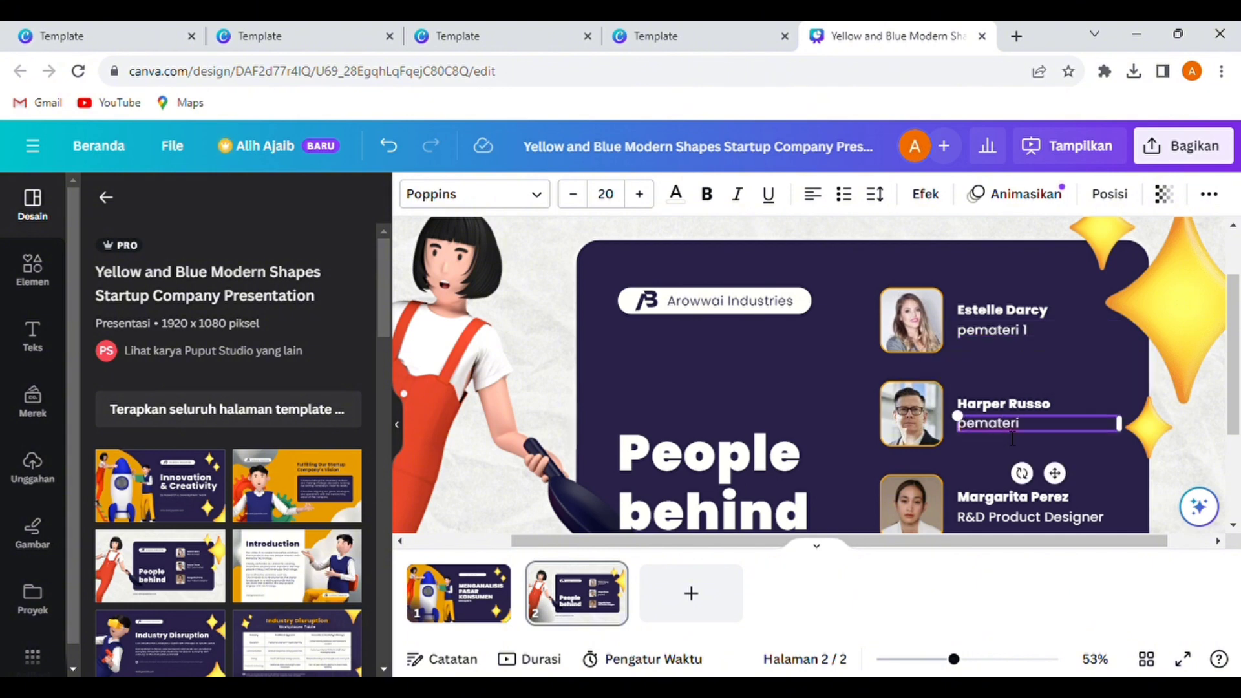
type(" 1")
- Set the first team member's role to "moderator" and the third team member's role to "pemateri 2"
left_click(1000, 328)
left_click(1003, 330)
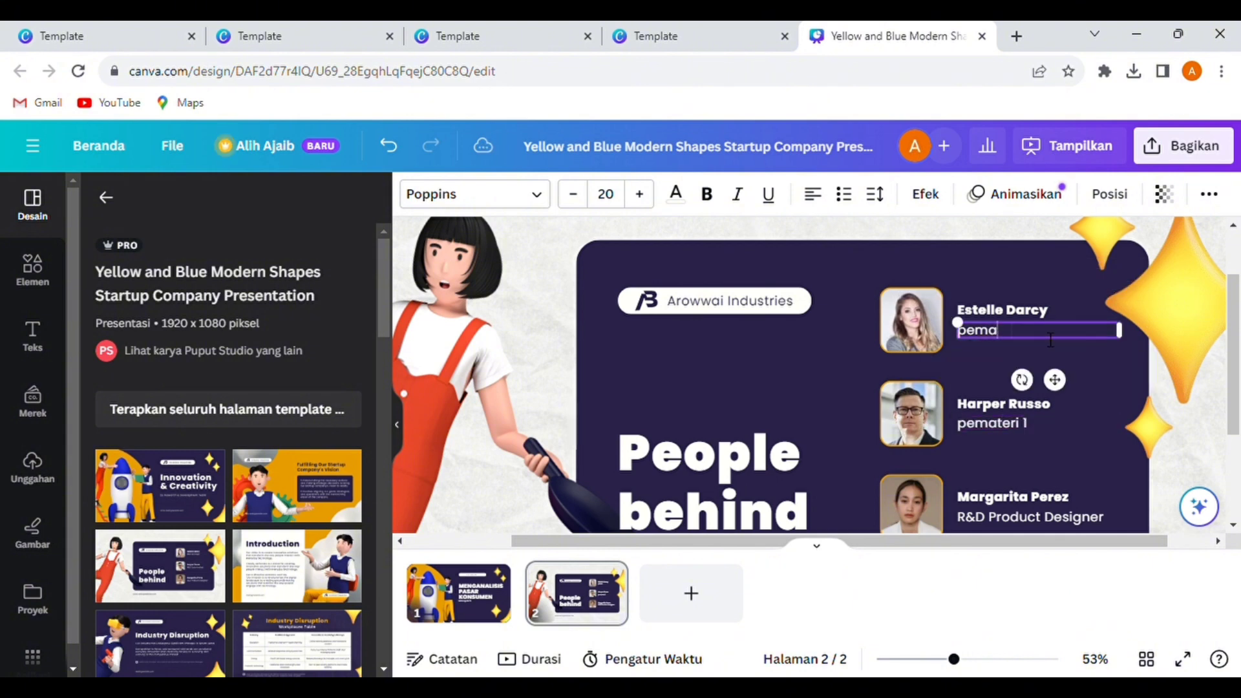
scroll(1050, 341, "down", 2)
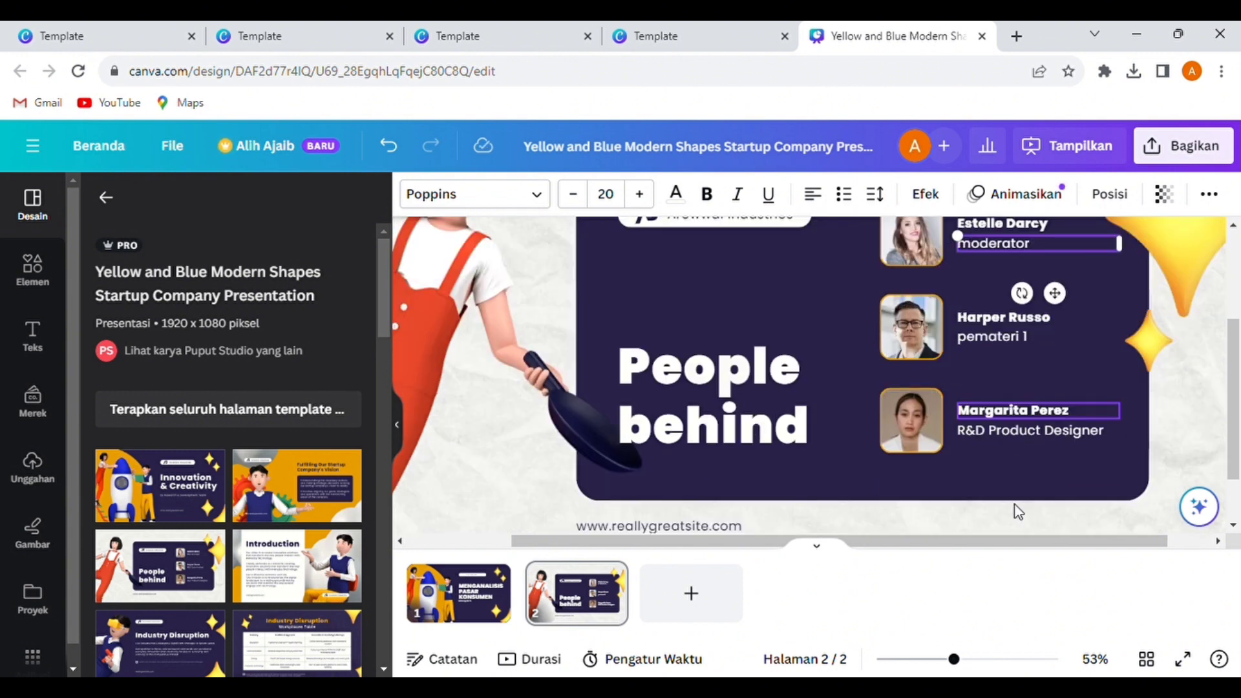
double_click(1003, 431)
type("pemateri 2")
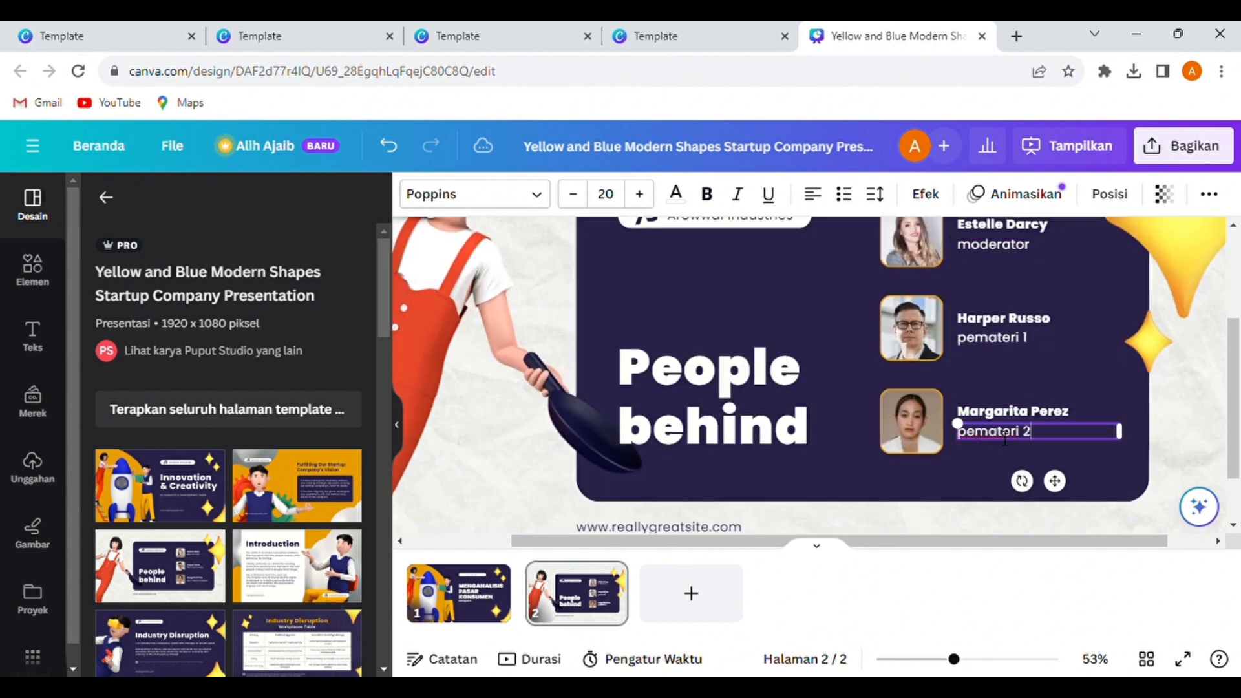
- Delete the logo from the badge on the "People behind" slide and replace the badge text with "manajemen"
scroll(909, 418, "down", 3)
left_click(727, 285)
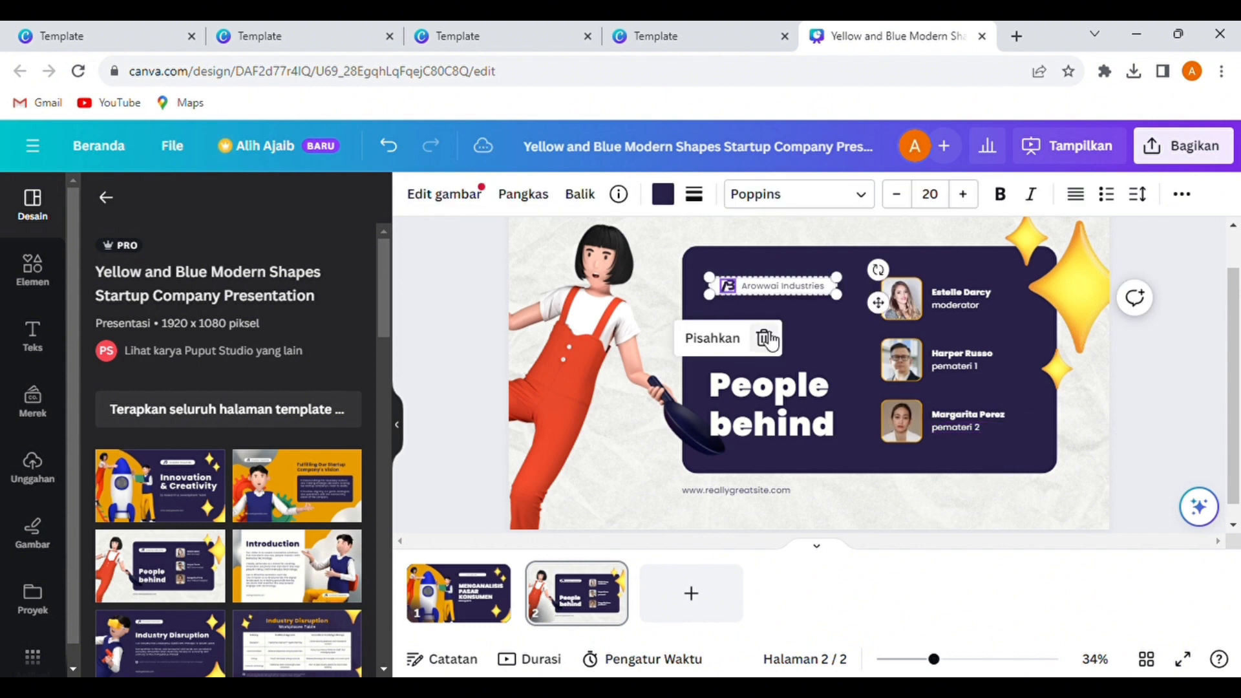
left_click(767, 339)
left_click(762, 286)
left_click_drag(742, 286, 772, 289)
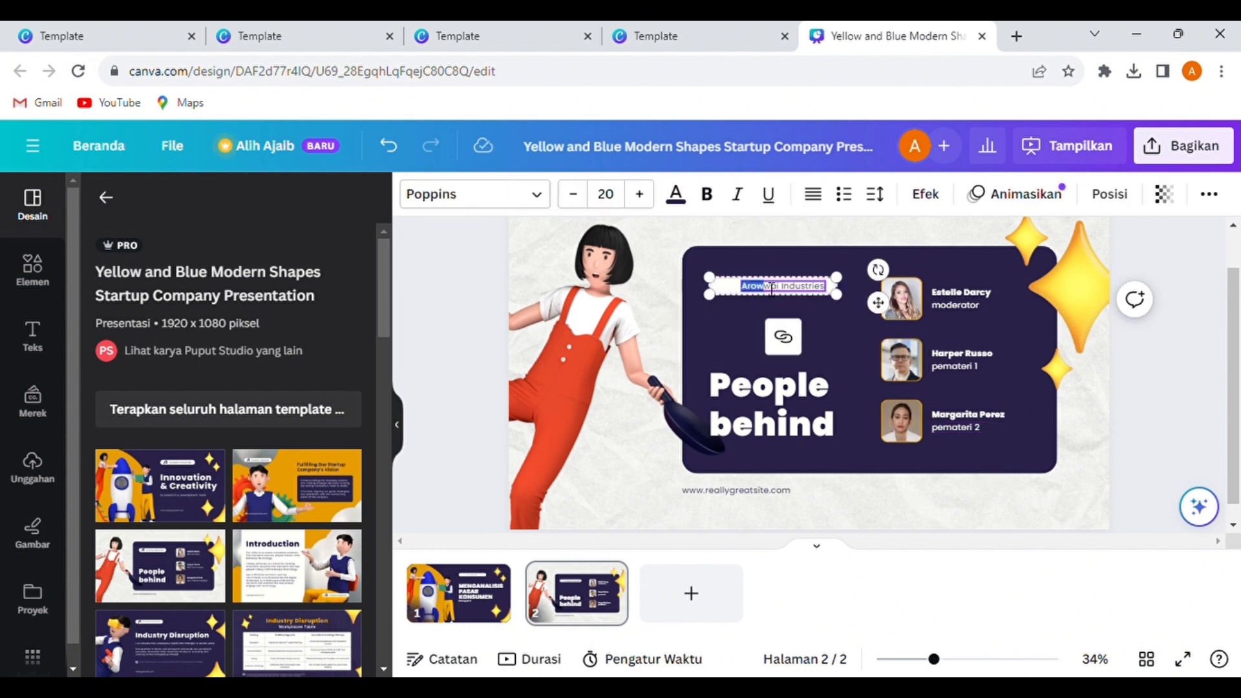
left_click(826, 286)
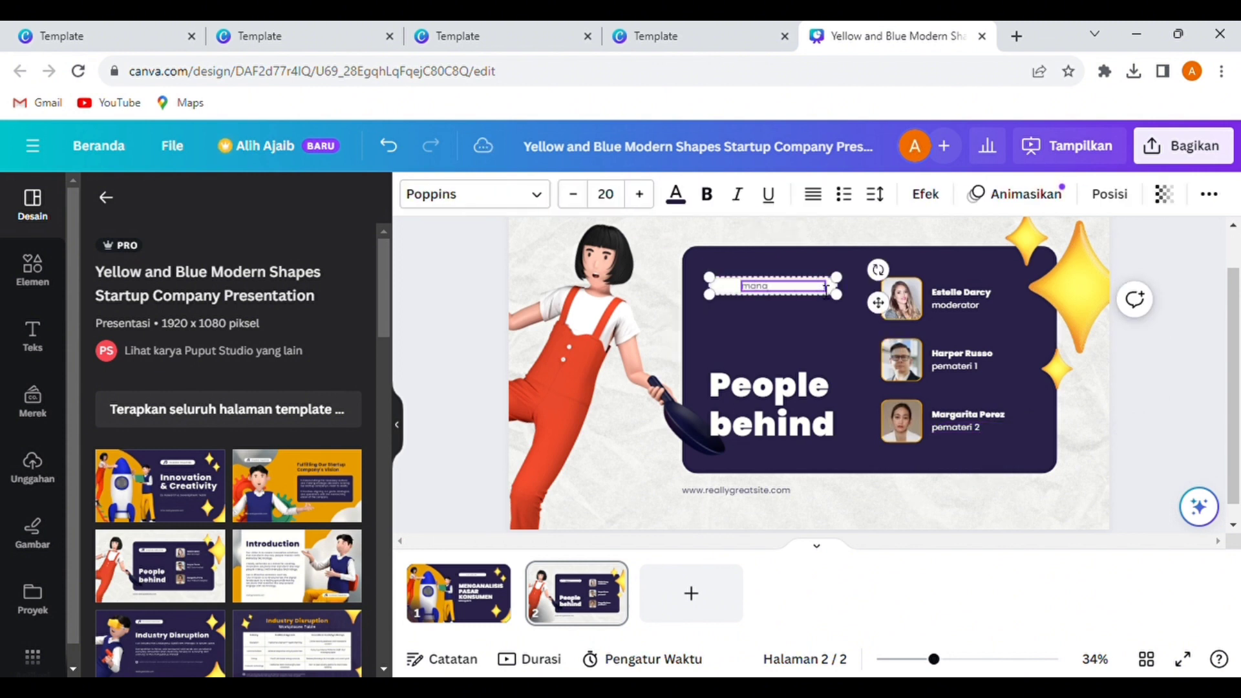
- Remove the website address from page 2 and add a third page with the "Fulfilling Our Startup Company's Vision" layout
left_click(725, 491)
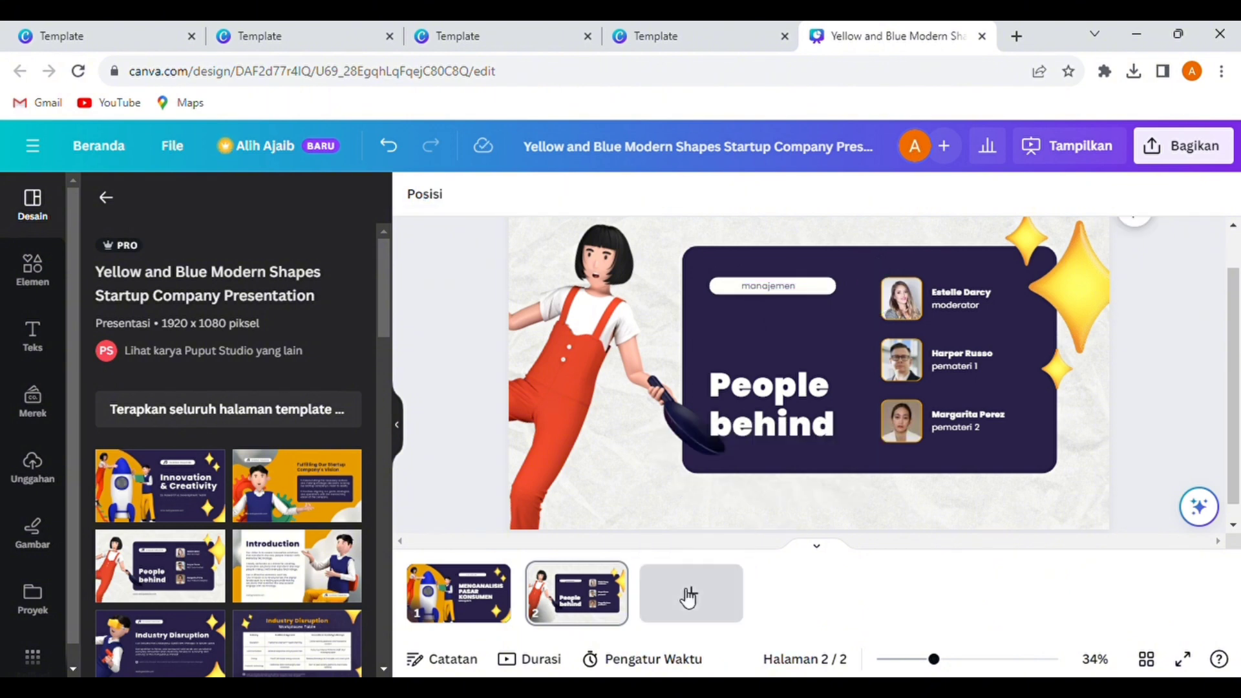
left_click(689, 593)
left_click(301, 492)
- Delete the logo from the badge on page 3 and replace the badge text with "manajemen"
left_click(633, 237)
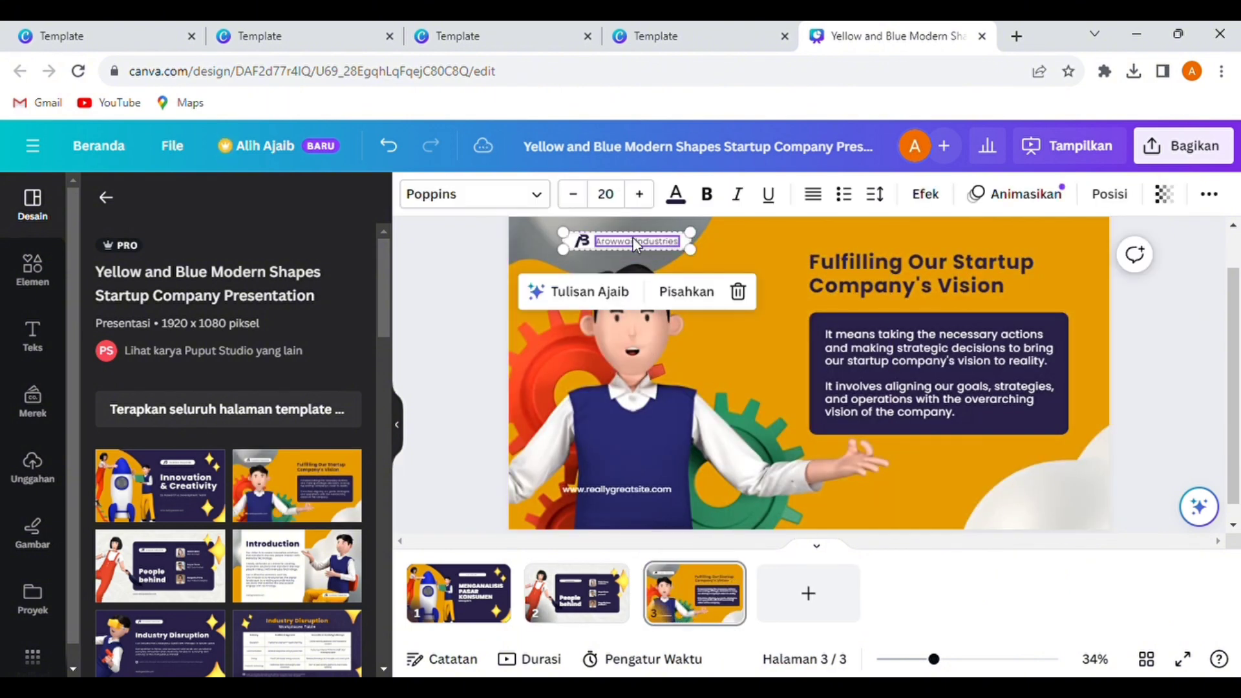
left_click(583, 240)
left_click(618, 292)
double_click(634, 243)
type("man")
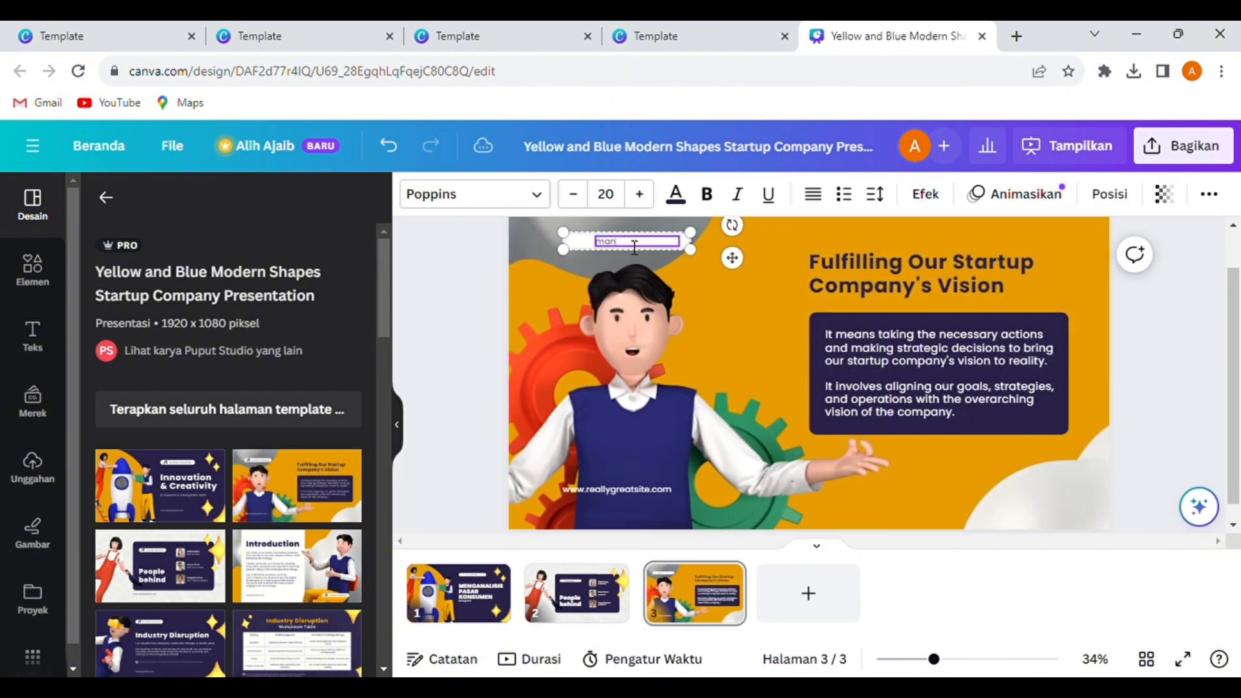
- Erase the heading "Fulfilling Our Startup Company's Vision" on page 3
left_click_drag(810, 262, 861, 276)
left_click(1037, 300)
key("BackSpace")
key("BackSpace")
key("BackSpace")
key("BackSpace")
key("BackSpace")
key("BackSpace")
key("BackSpace")
key("BackSpace")
key("BackSpace")
key("BackSpace")
key("BackSpace")
key("BackSpace")
key("BackSpace")
key("BackSpace")
key("BackSpace")
key("BackSpace")
key("BackSpace")
key("BackSpace")
key("BackSpace")
key("BackSpace")
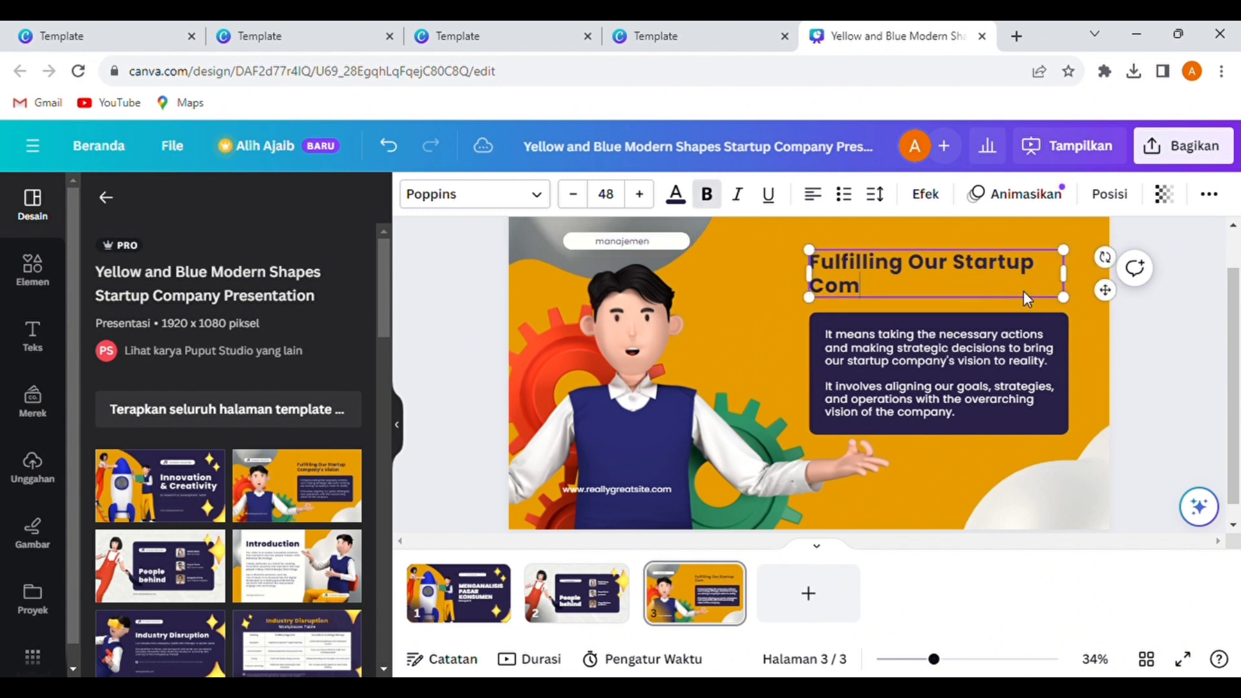